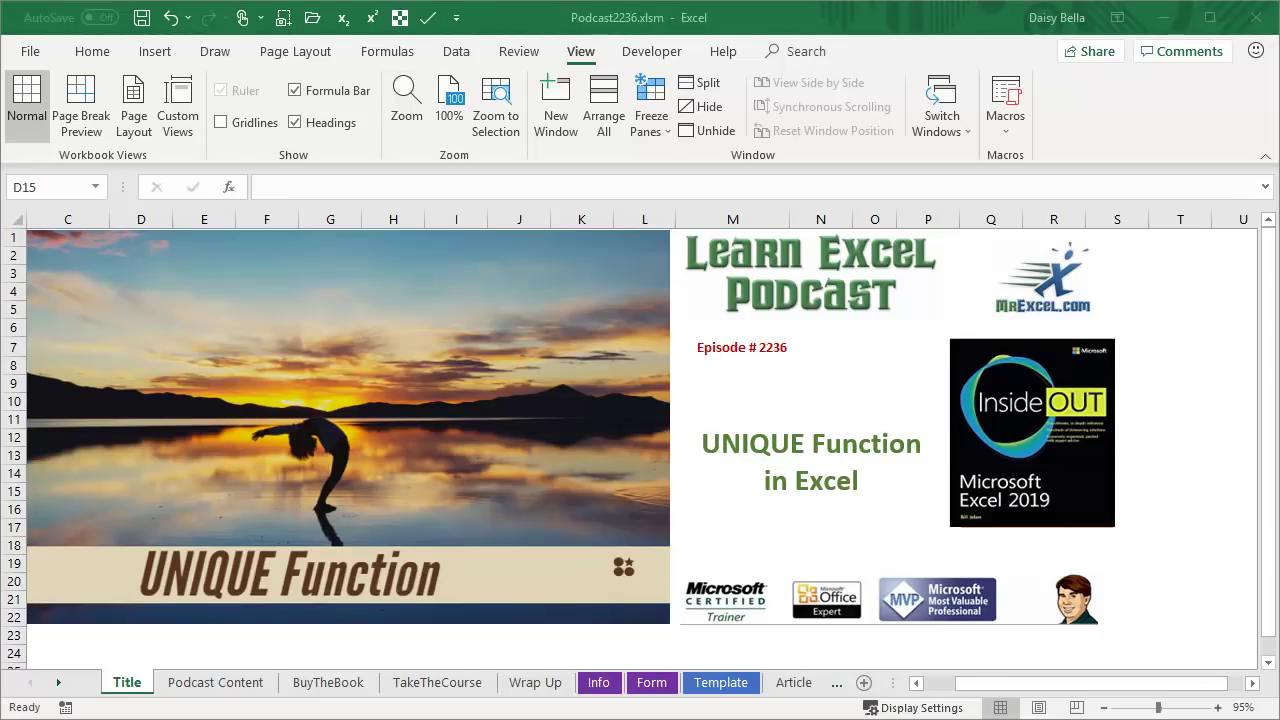
Switch to the Podcast Content sheet
{"action": "left_click", "coordinate": [245, 688]}
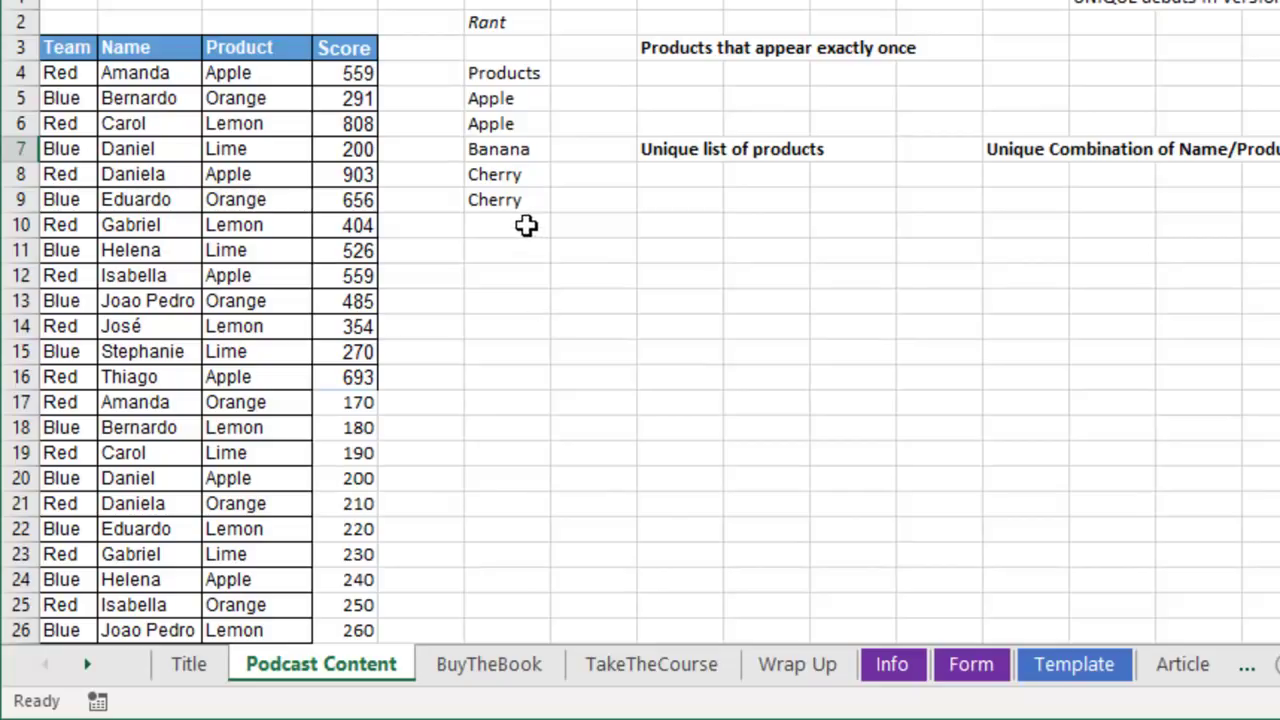
Preview a Duplicate Values highlighting rule set to Unique on the products in F5:F9, and cancel it
{"action": "left_click", "coordinate": [508, 97]}
{"action": "left_click_drag", "start_coordinate": [508, 97], "coordinate": [508, 206]}
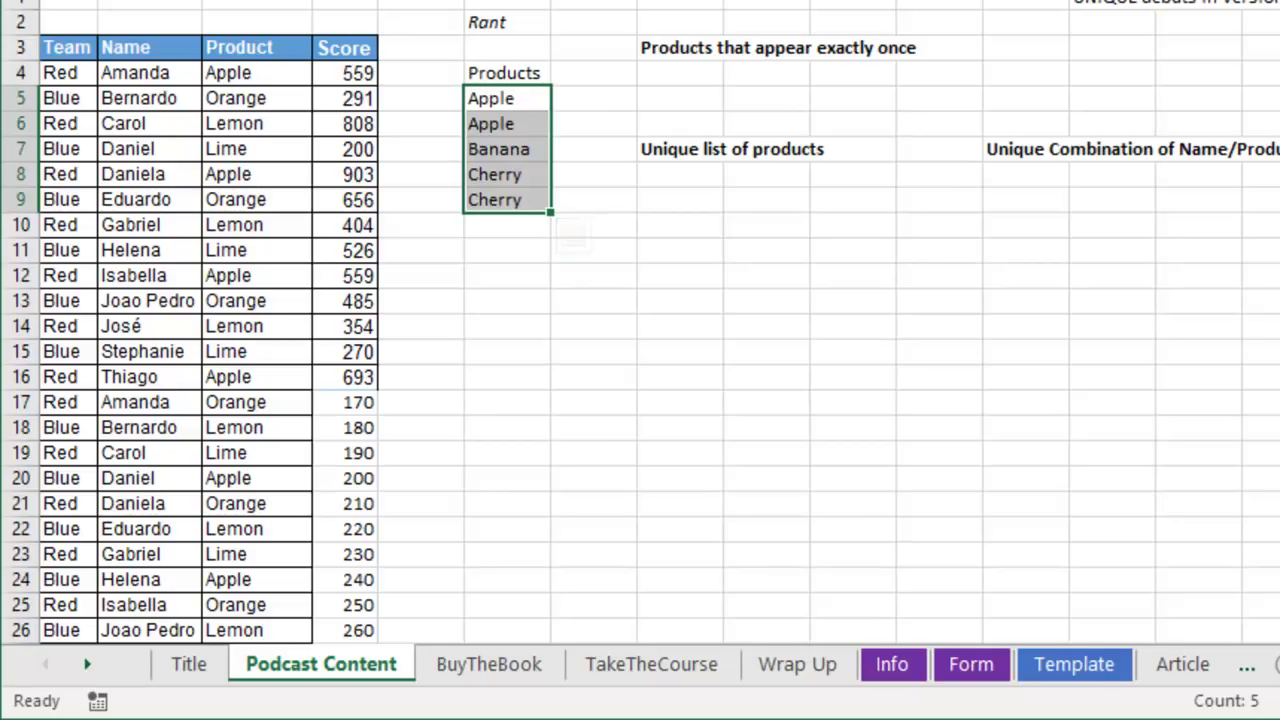
{"action": "key", "text": "alt+h"}
{"action": "key", "text": "l"}
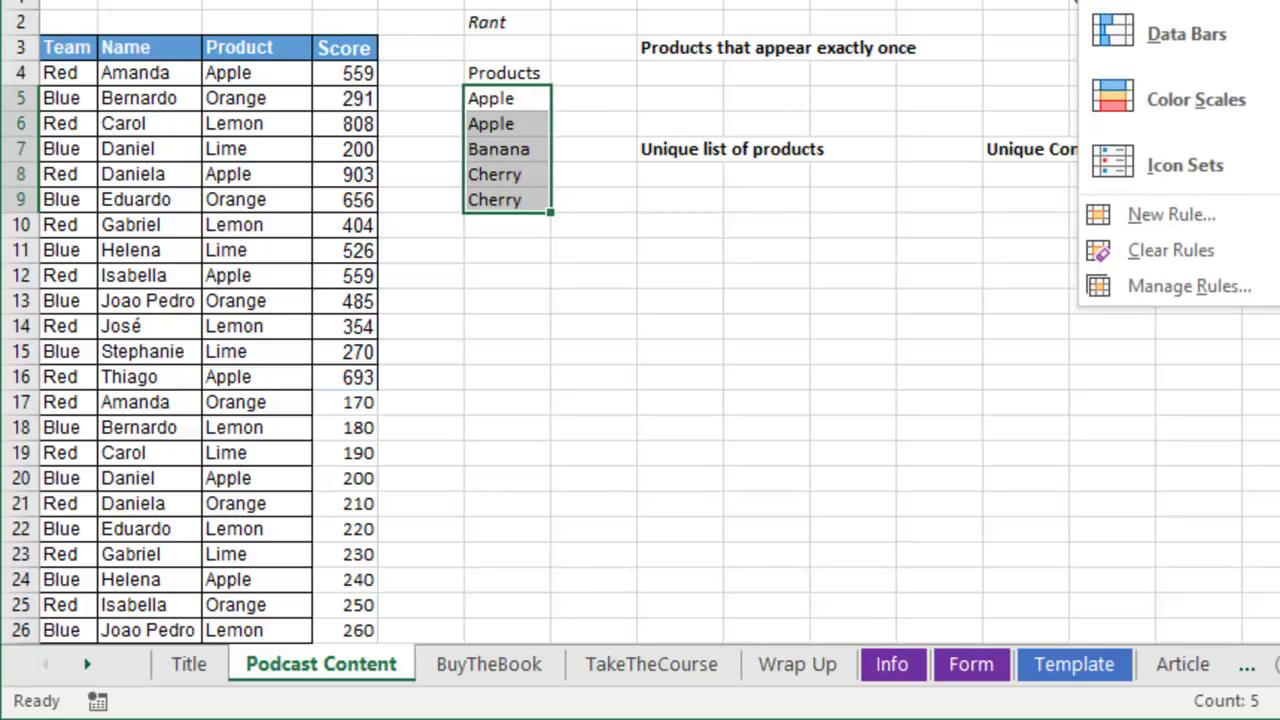
{"action": "key", "text": "h"}
{"action": "key", "text": "d"}
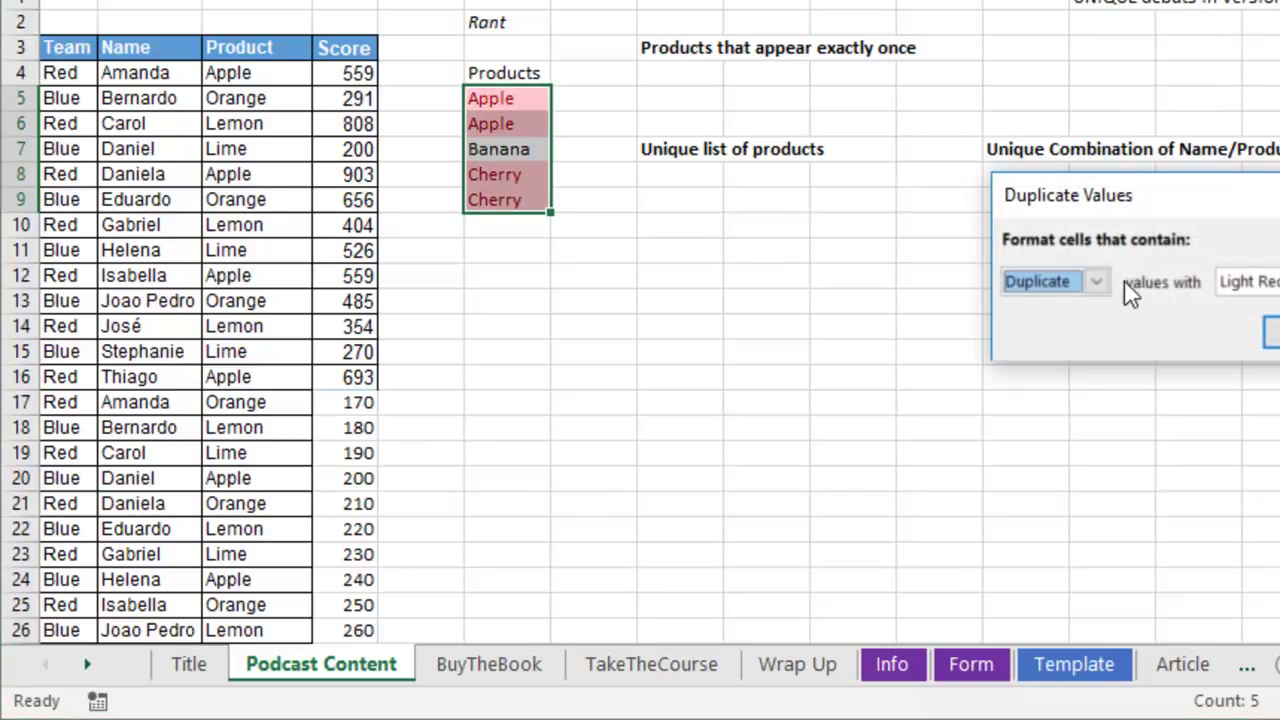
{"action": "left_click", "coordinate": [1098, 283]}
{"action": "left_click", "coordinate": [1071, 329]}
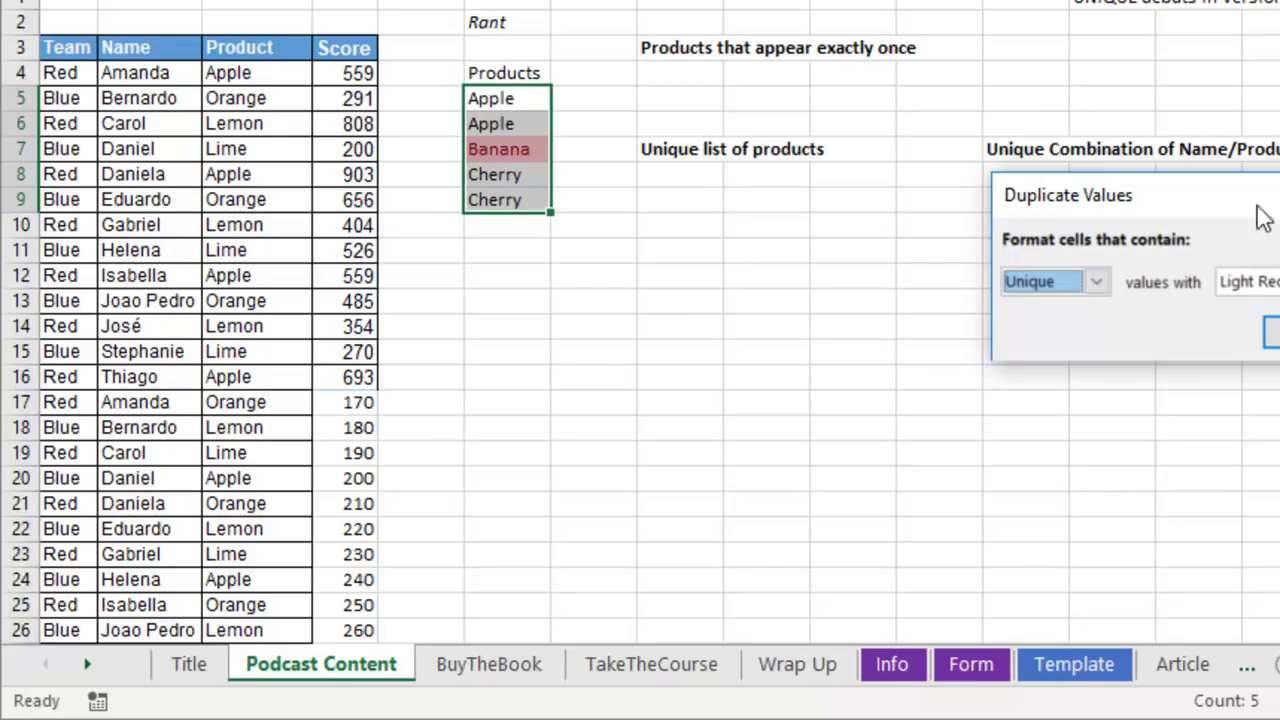
{"action": "key", "text": "Escape"}
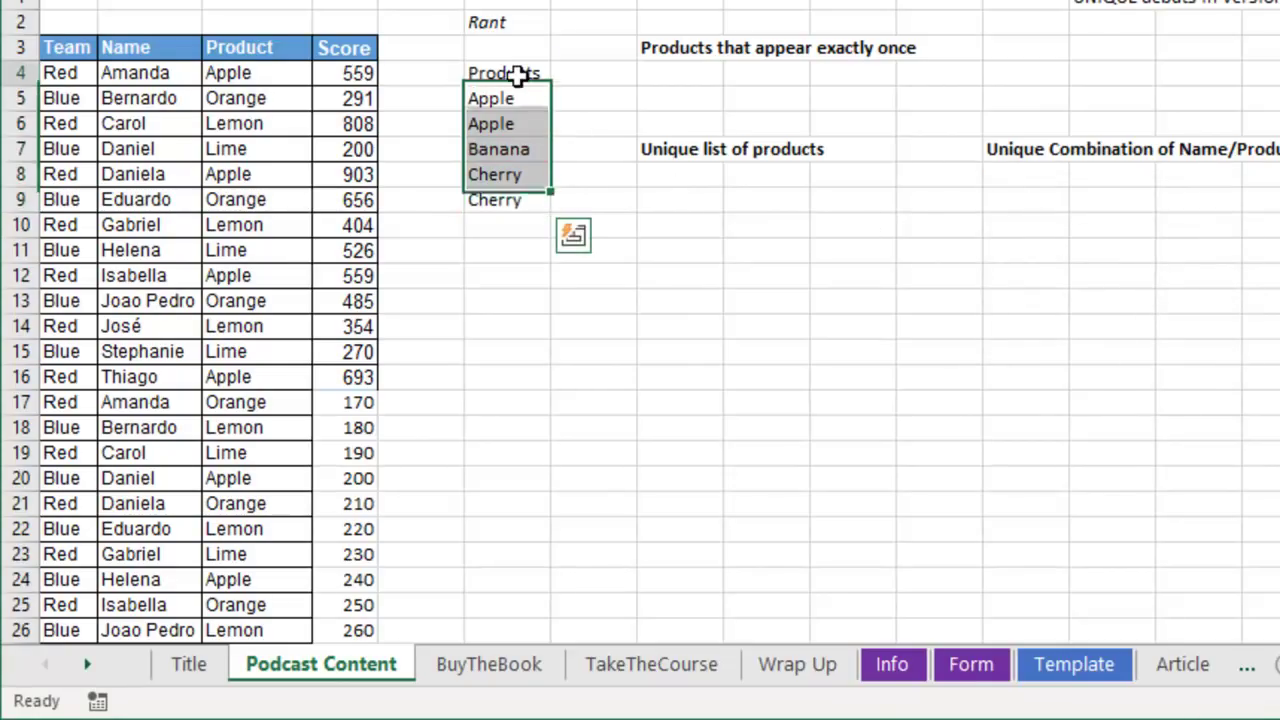
Try Remove Duplicates on the Products list in F4:F9, and undo the removal
{"action": "left_click", "coordinate": [514, 74]}
{"action": "left_click_drag", "start_coordinate": [514, 74], "coordinate": [514, 195]}
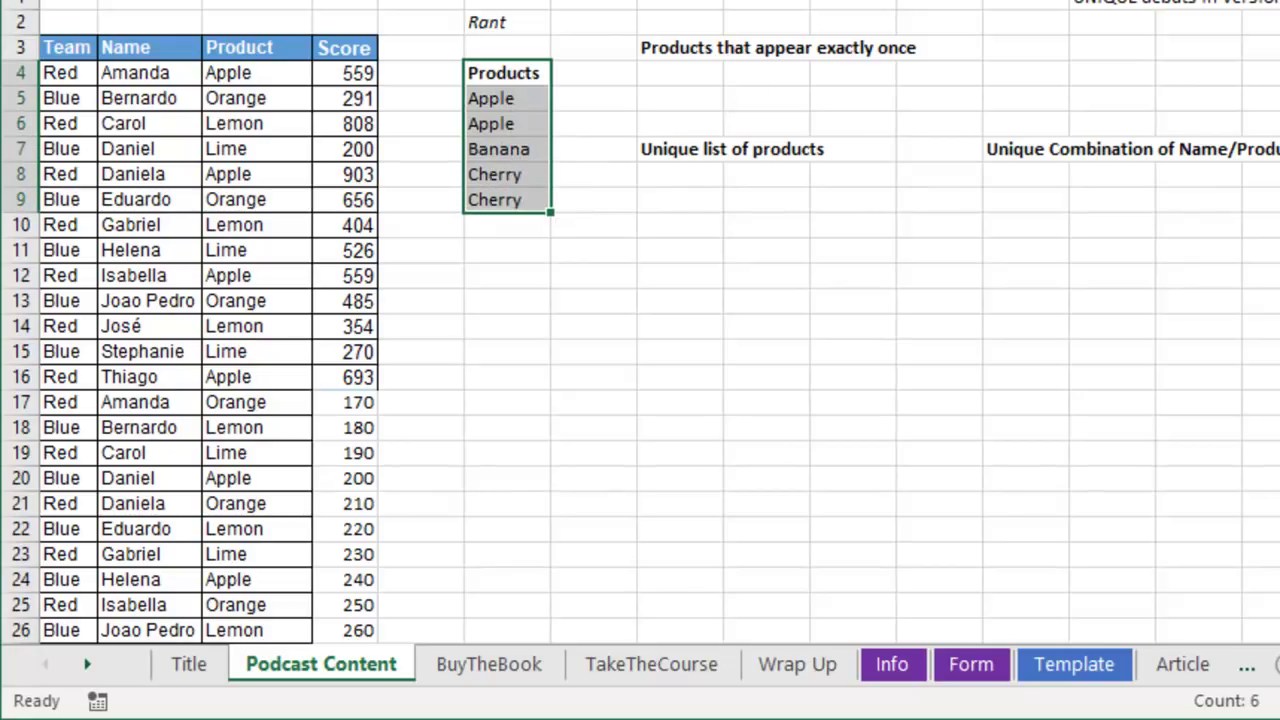
{"action": "key", "text": "alt+a"}
{"action": "key", "text": "m"}
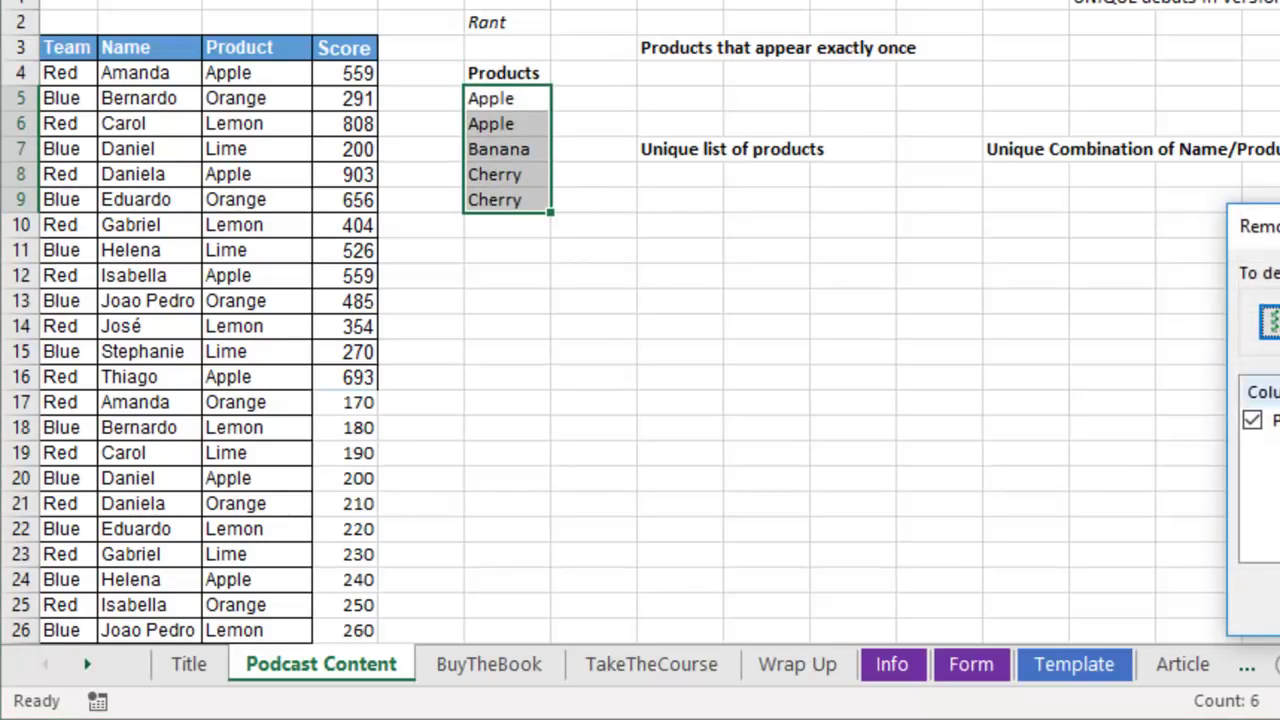
{"action": "key", "text": "Return"}
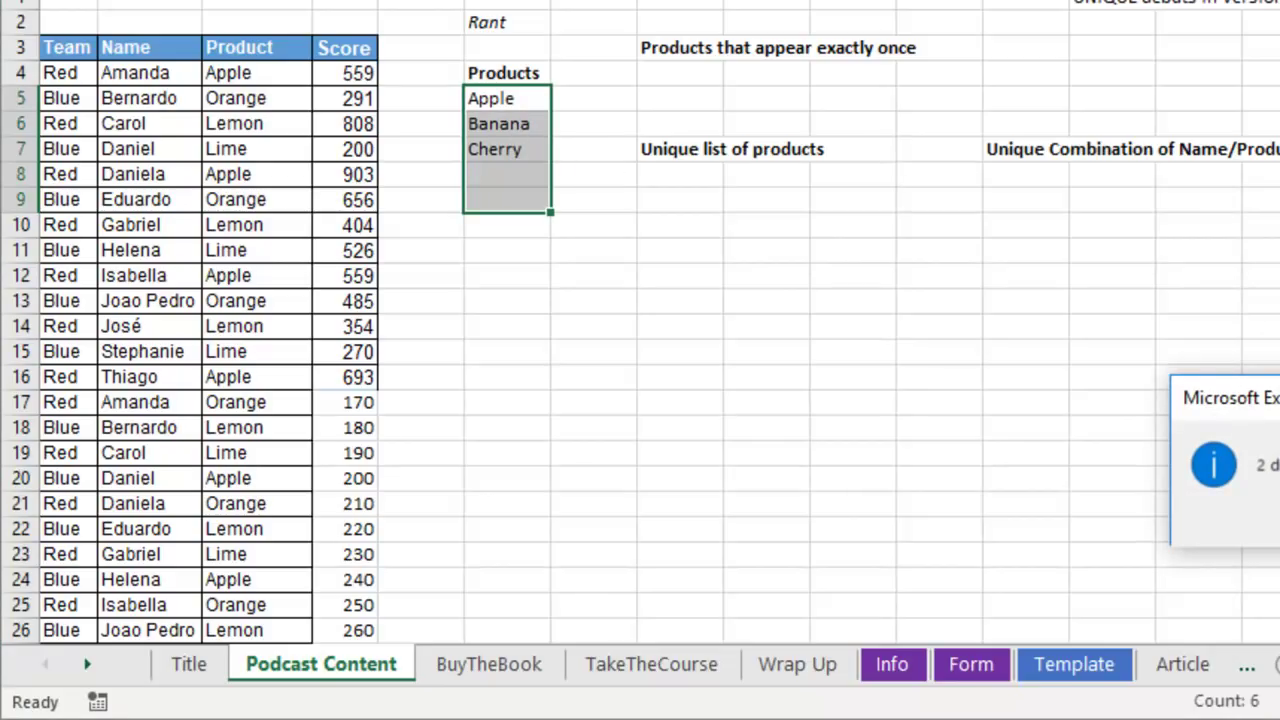
{"action": "key", "text": "Return"}
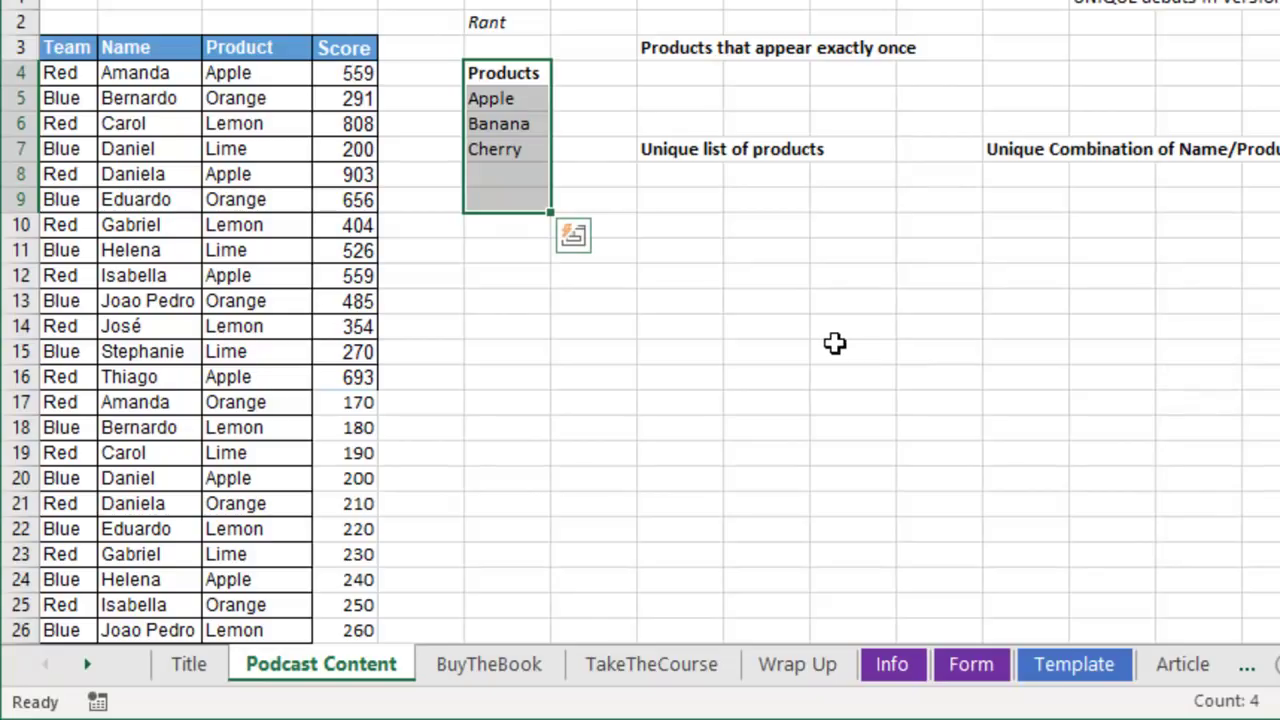
{"action": "key", "text": "ctrl+z"}
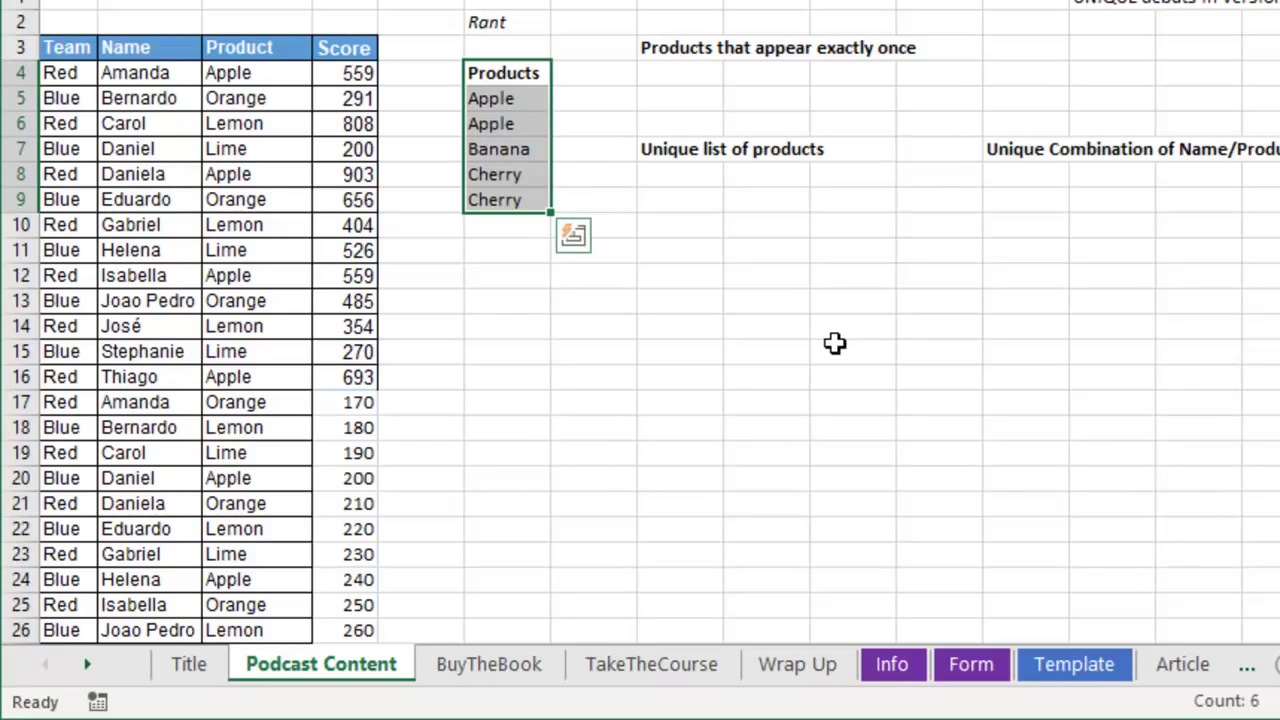
Enter =UNIQUE(C4:C29,FALSE,TRUE) in H4 to list the products that appear exactly once
{"action": "left_click", "coordinate": [700, 77]}
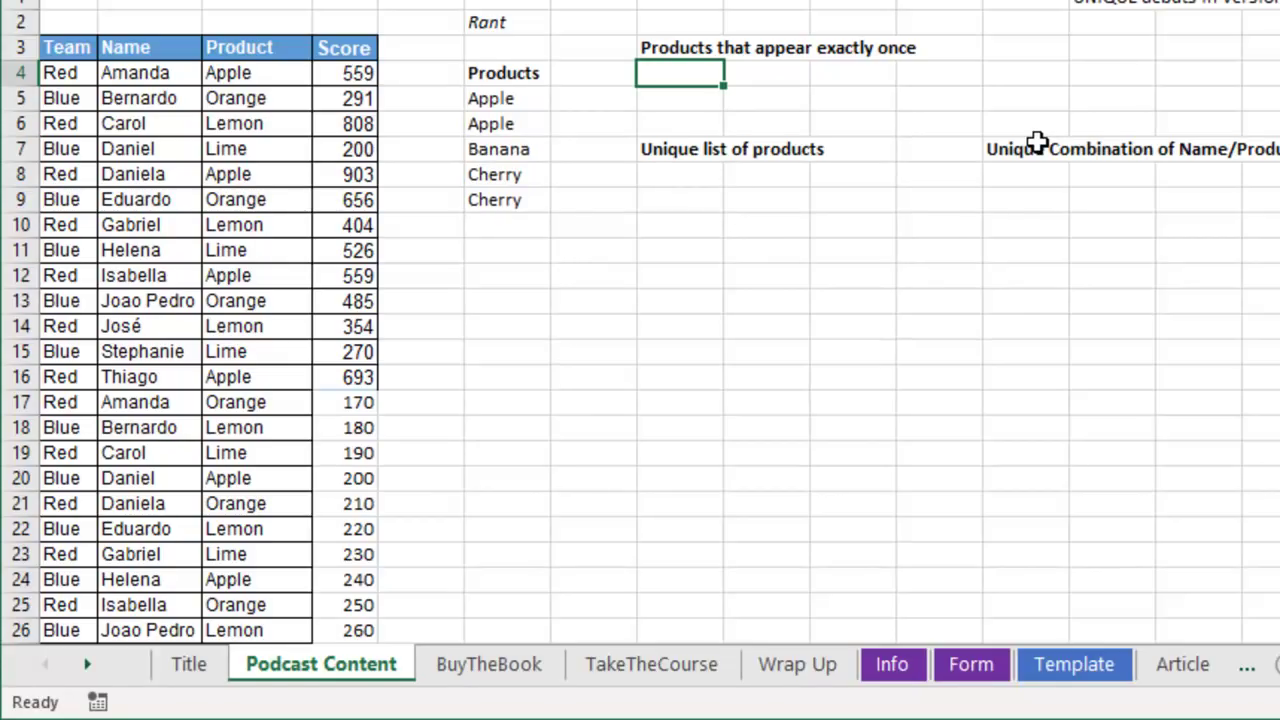
{"action": "type", "text": "=UNI"}
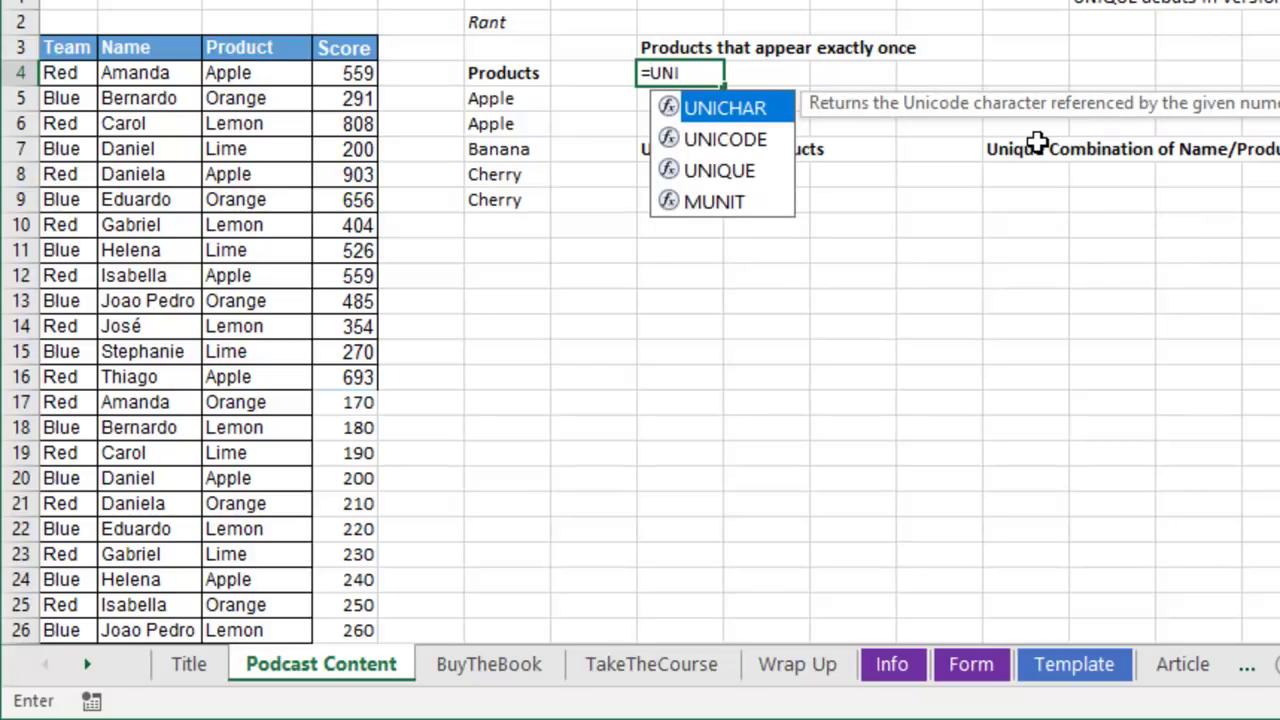
{"action": "key", "text": "Down"}
{"action": "key", "text": "Down"}
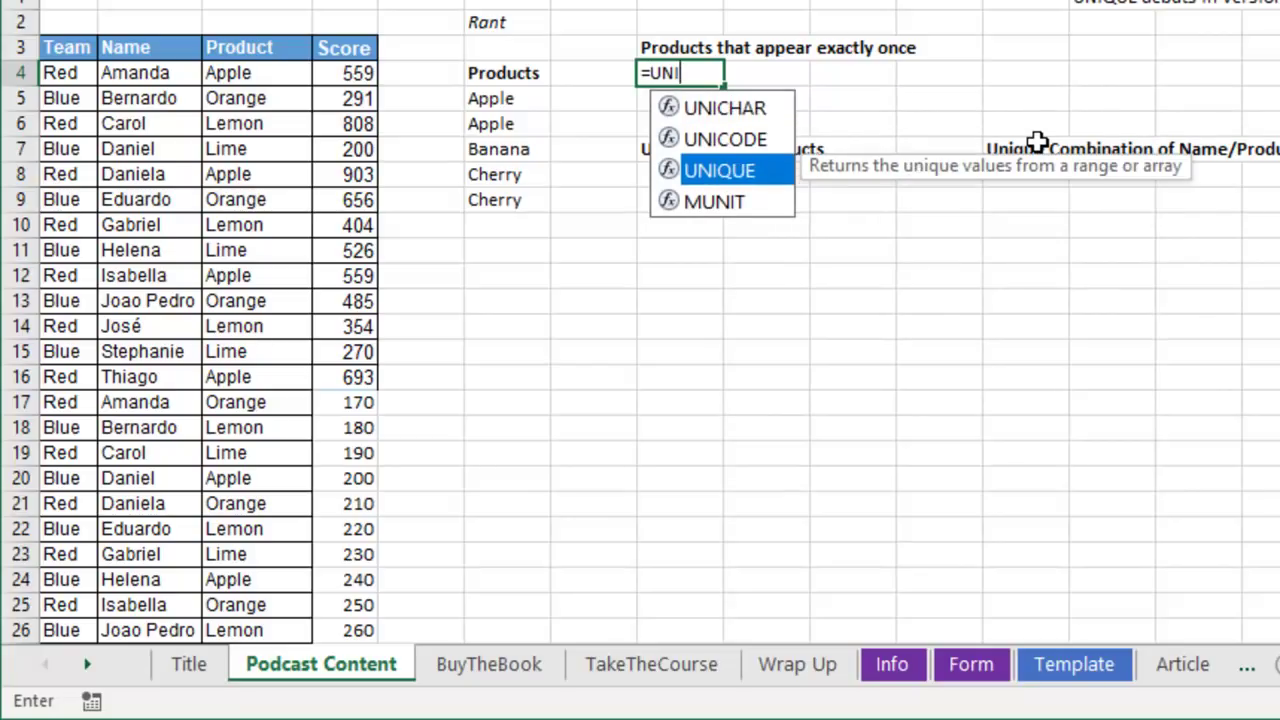
{"action": "key", "text": "Tab"}
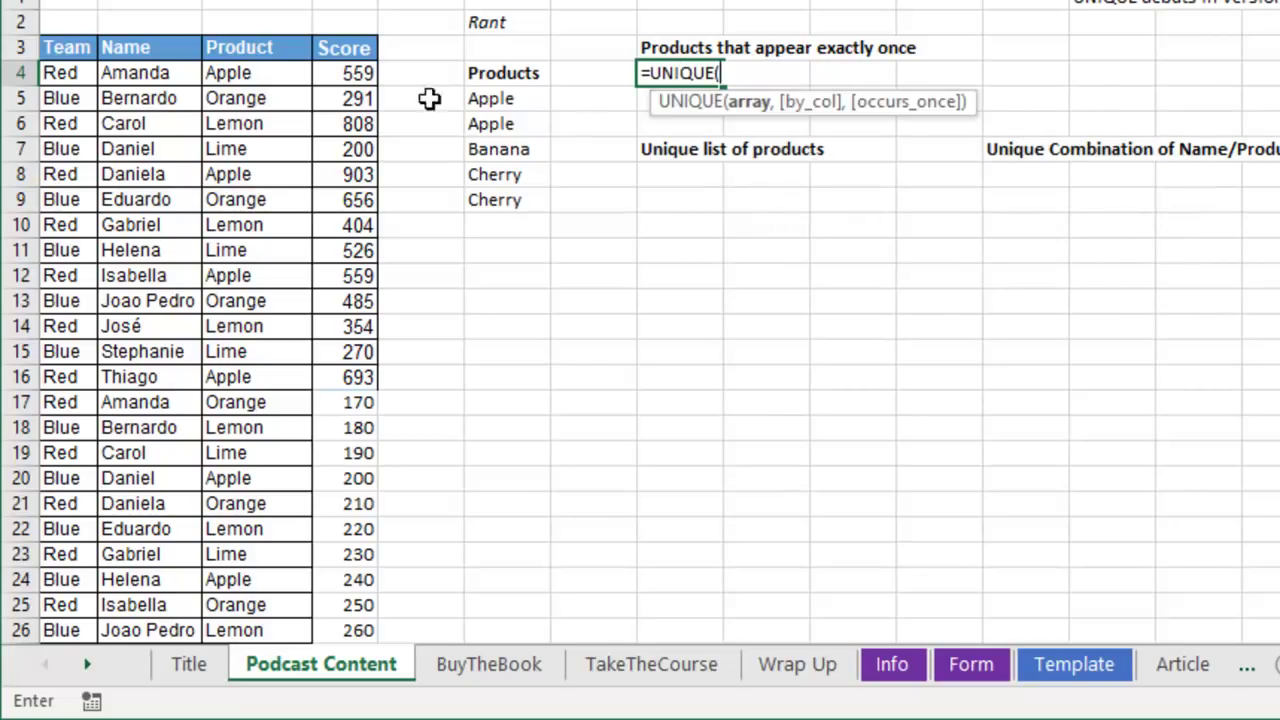
{"action": "left_click", "coordinate": [263, 73]}
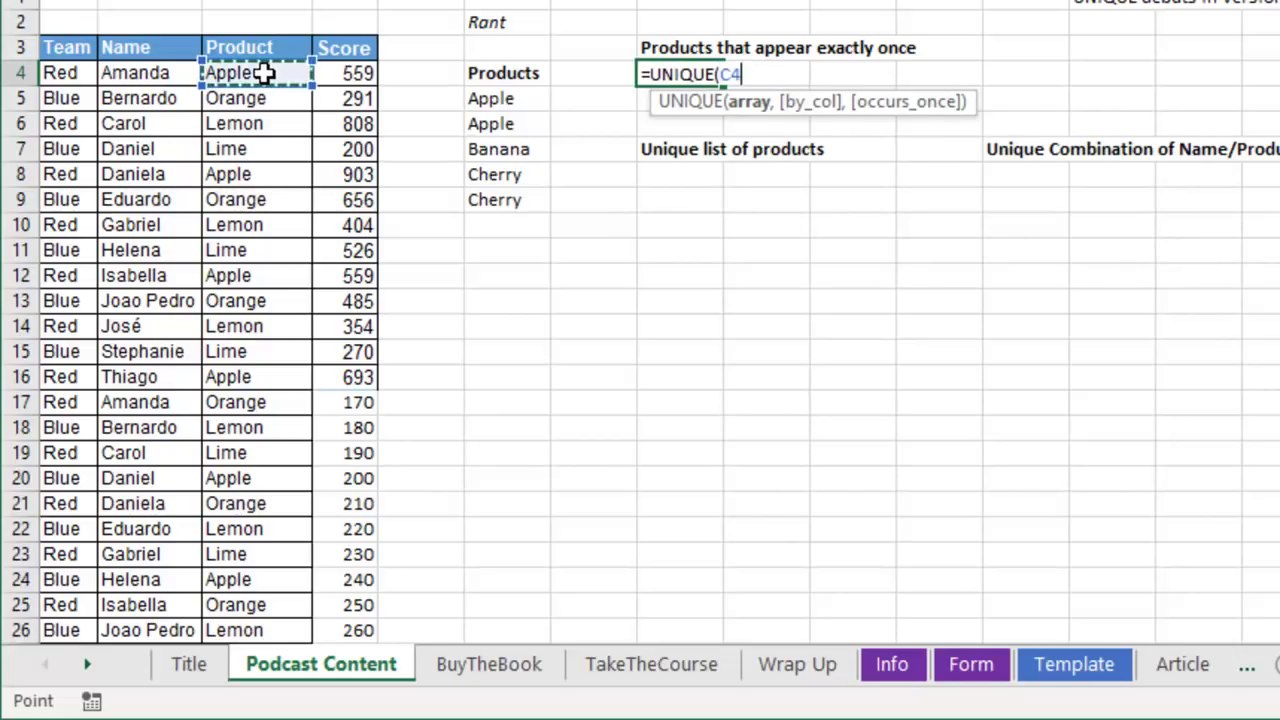
{"action": "key", "text": "ctrl+shift+Down"}
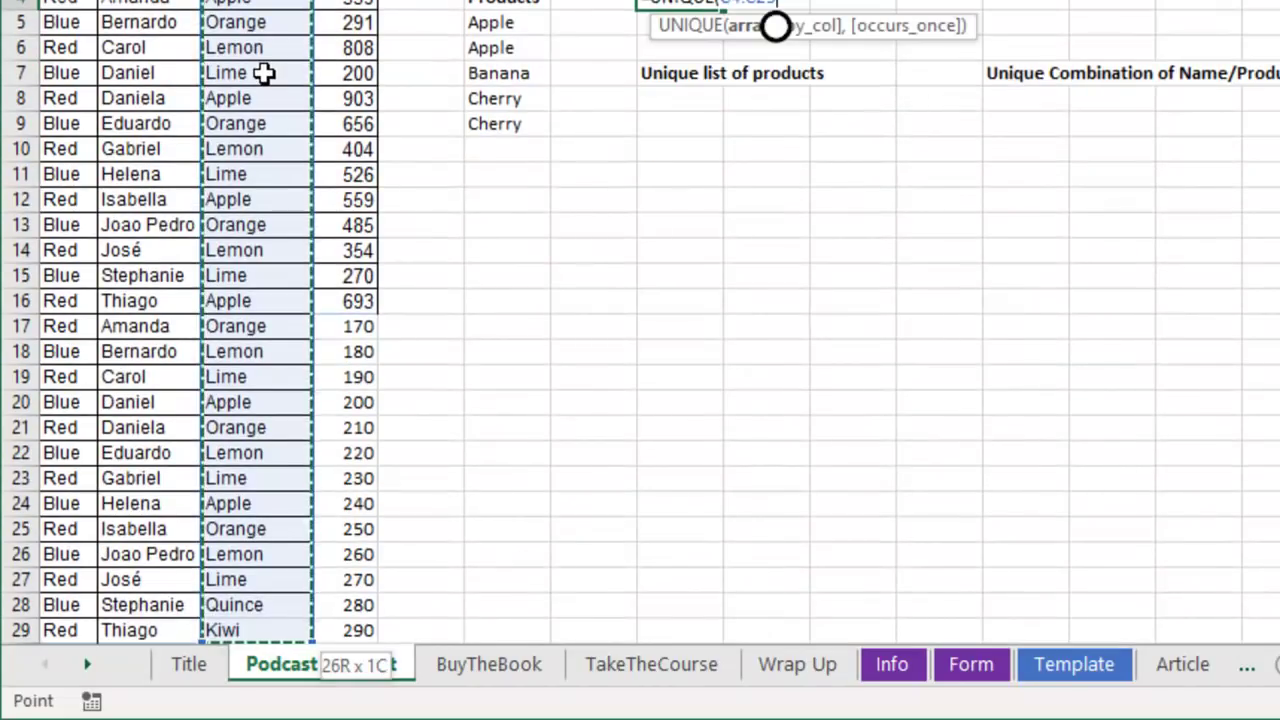
{"action": "type", "text": ","}
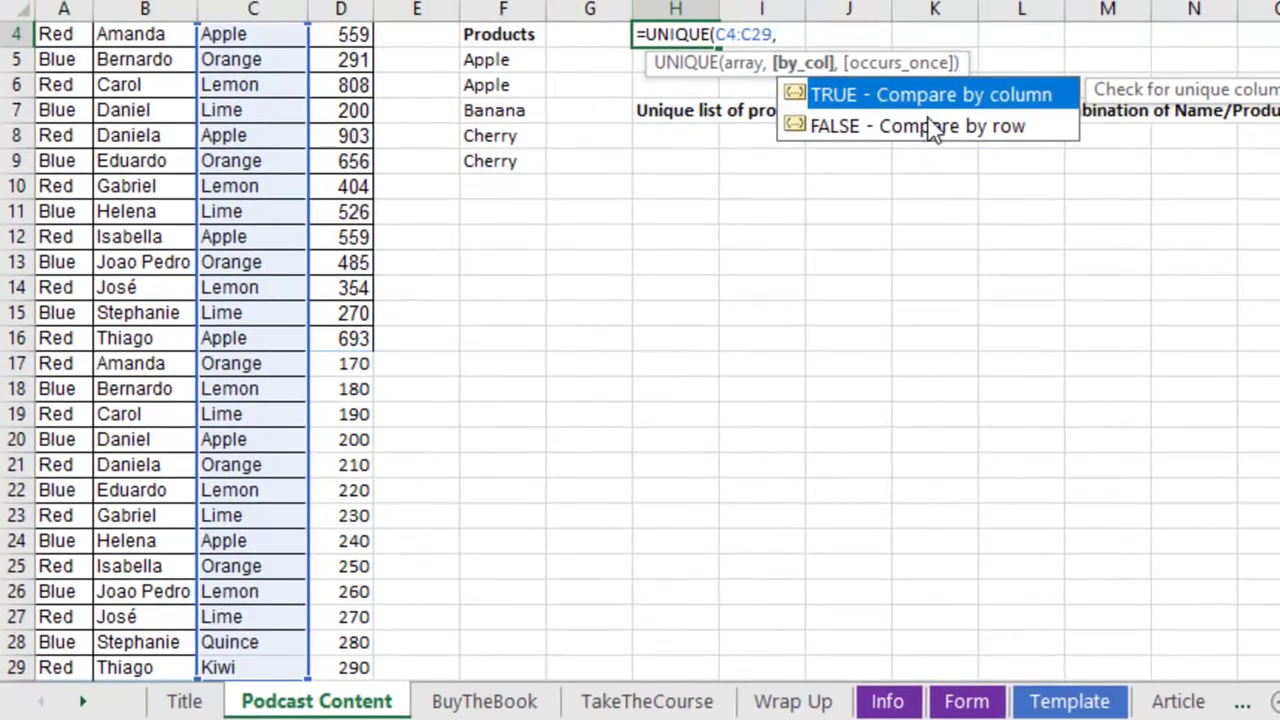
{"action": "double_click", "coordinate": [926, 128]}
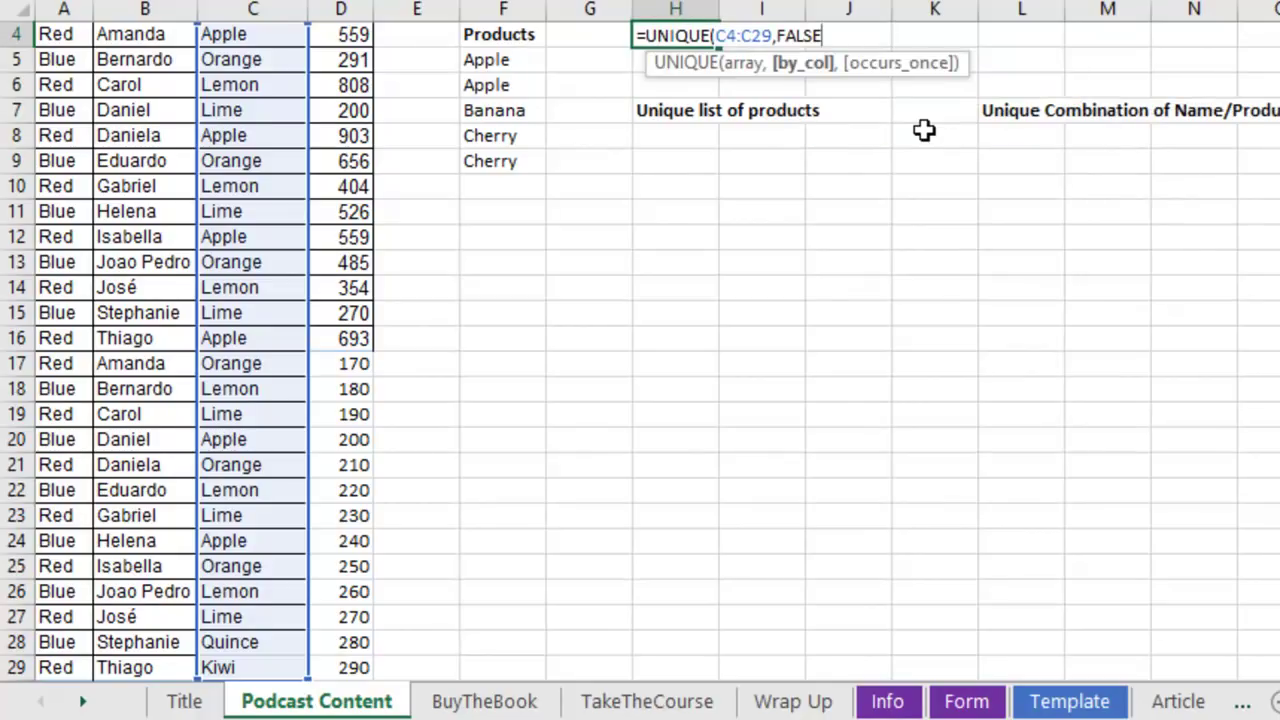
{"action": "type", "text": ","}
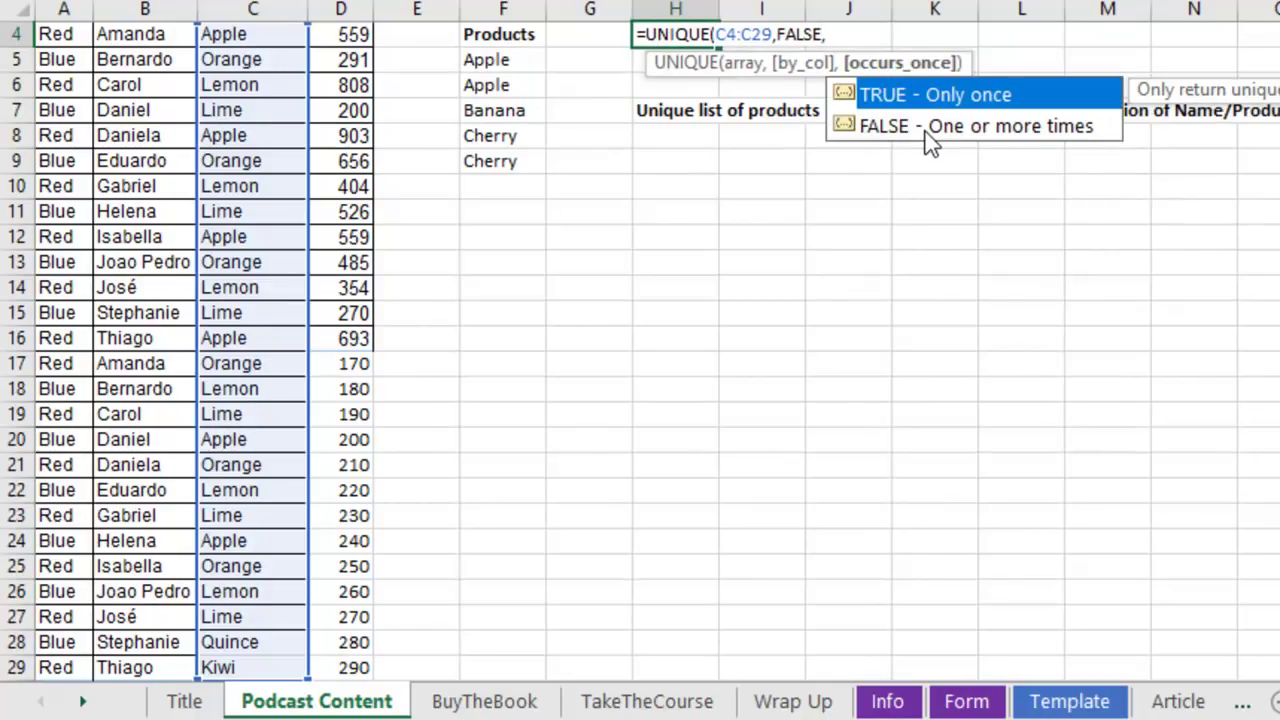
{"action": "double_click", "coordinate": [970, 96]}
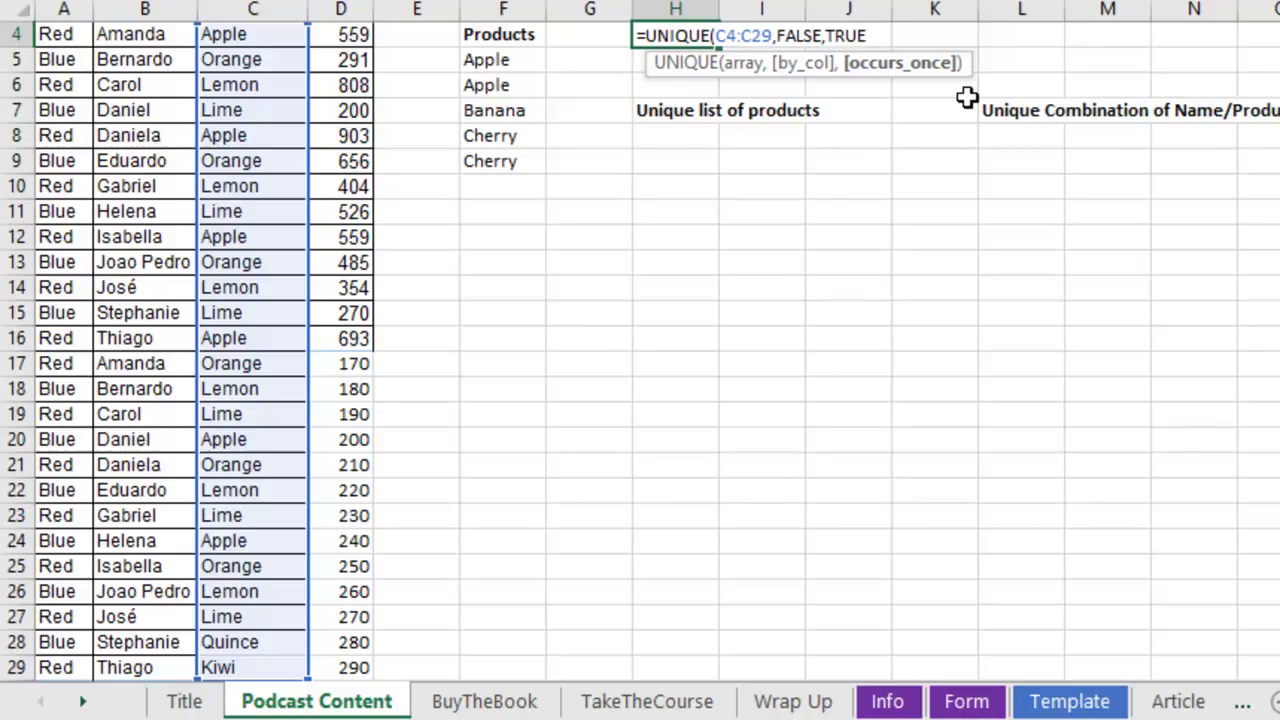
{"action": "type", "text": ")"}
{"action": "key", "text": "Return"}
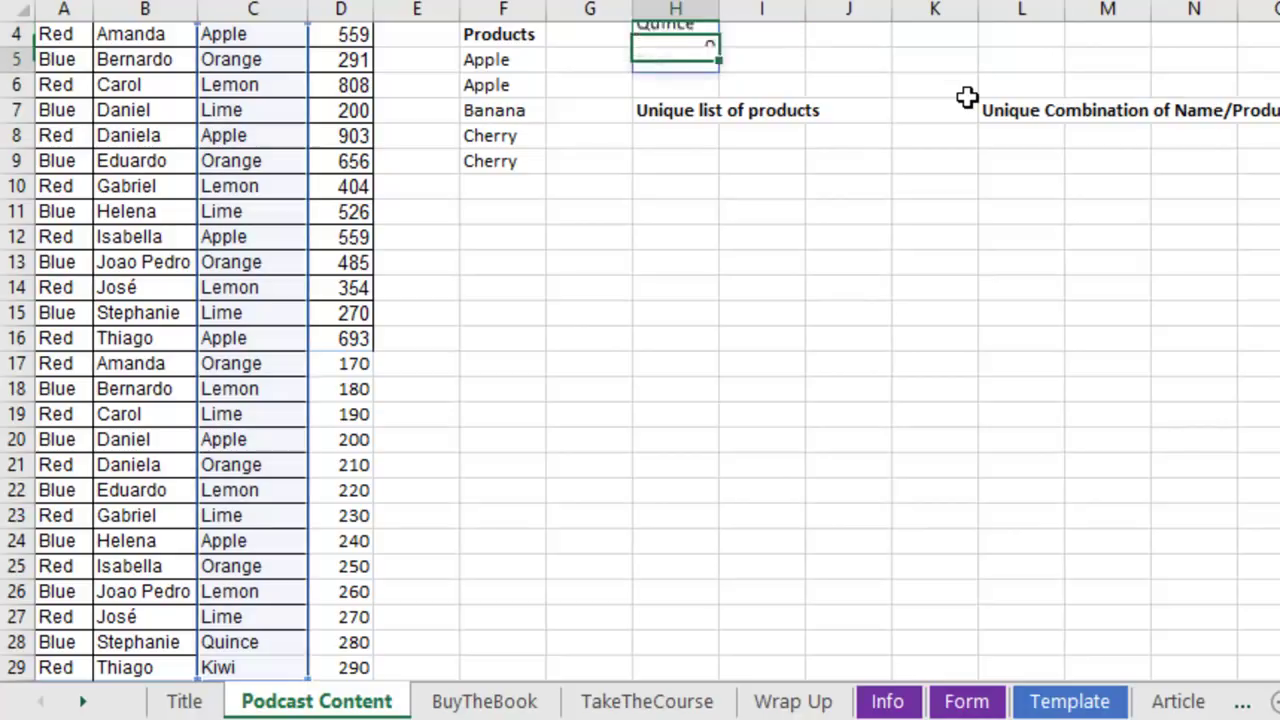
{"action": "scroll", "coordinate": [971, 246], "scroll_direction": "up", "scroll_amount": 1}
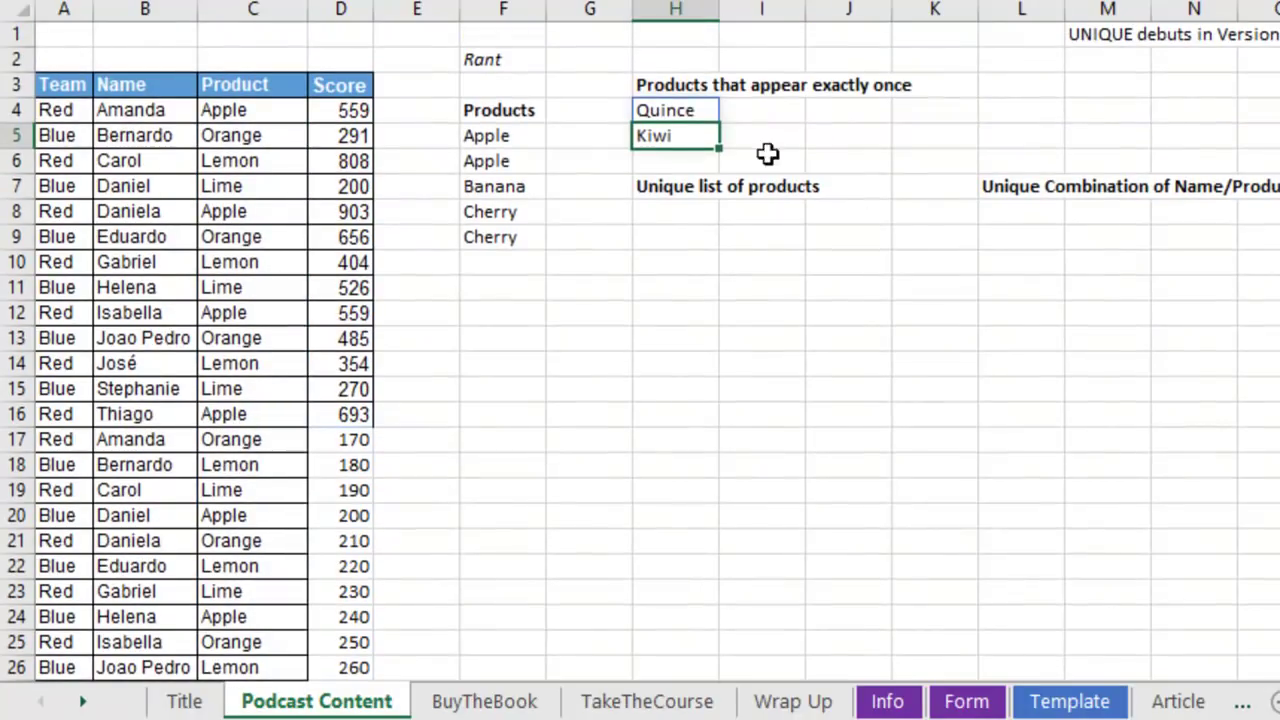
{"action": "scroll", "coordinate": [361, 515], "scroll_direction": "down", "scroll_amount": 5}
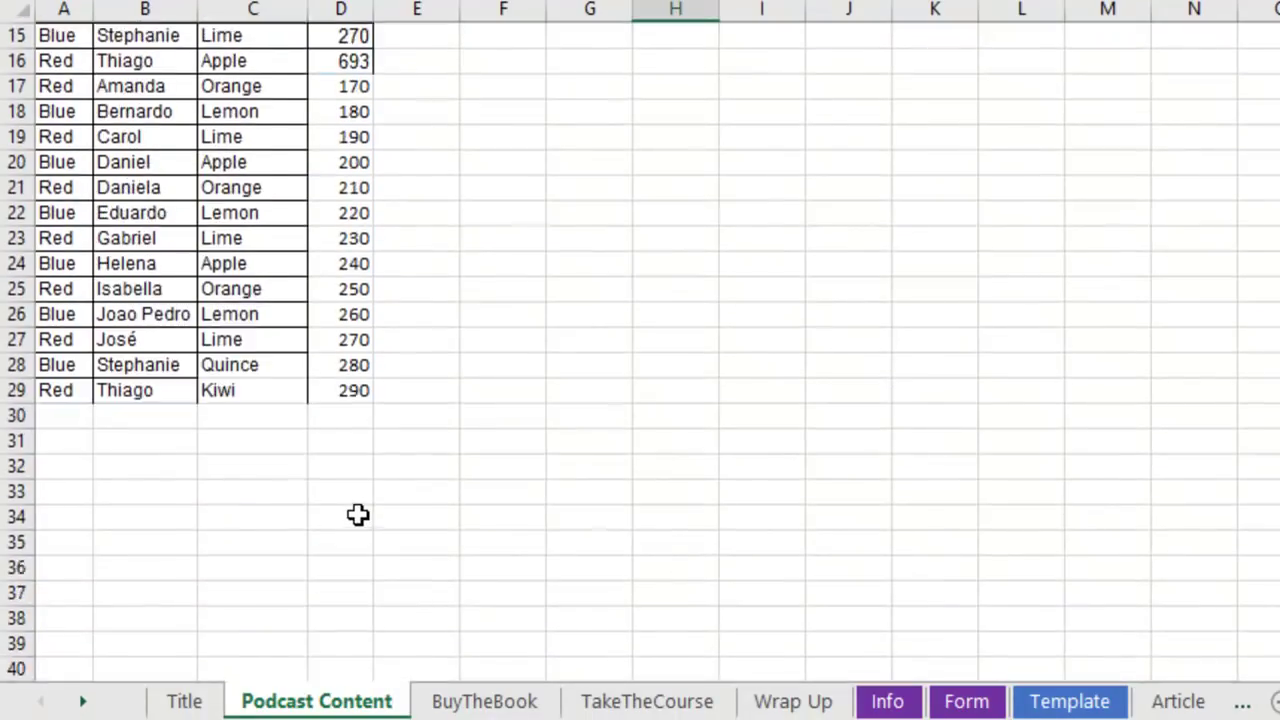
{"action": "scroll", "coordinate": [357, 514], "scroll_direction": "up", "scroll_amount": 5}
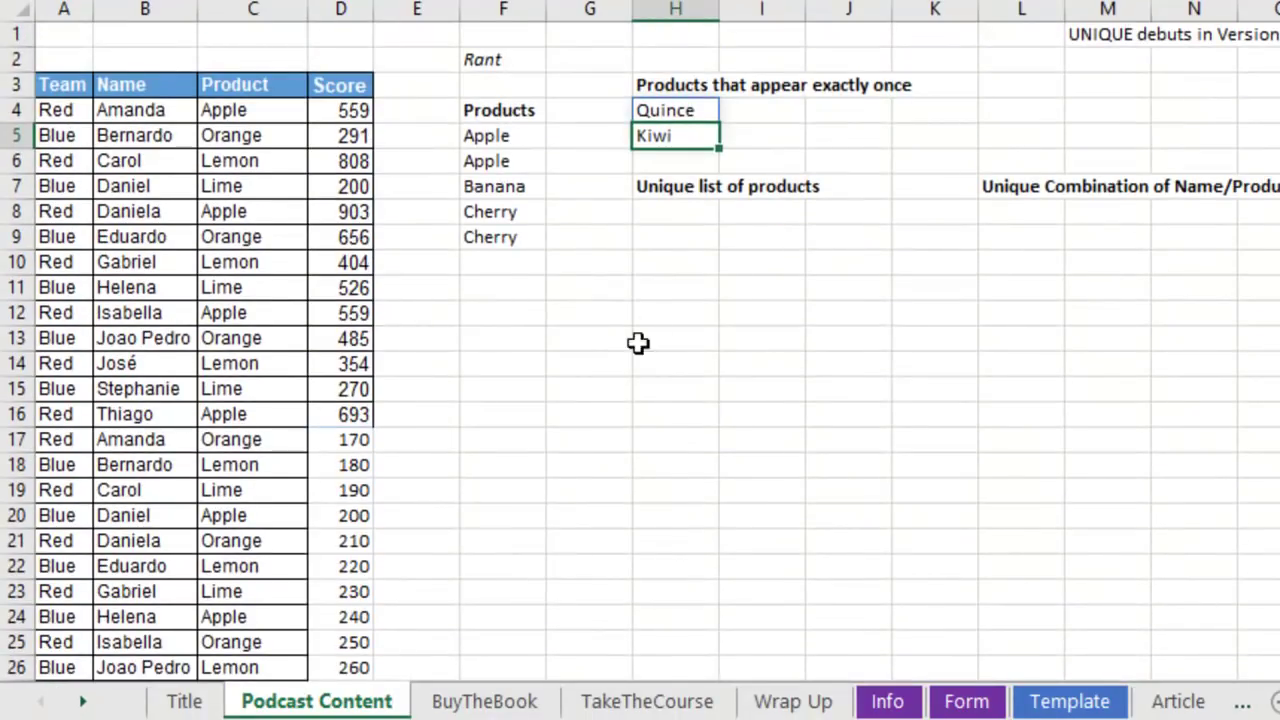
Enter =UNIQUE(C4:C29,FALSE,FALSE) in H8 to list every distinct product that occurs one or more times
{"action": "left_click", "coordinate": [685, 213]}
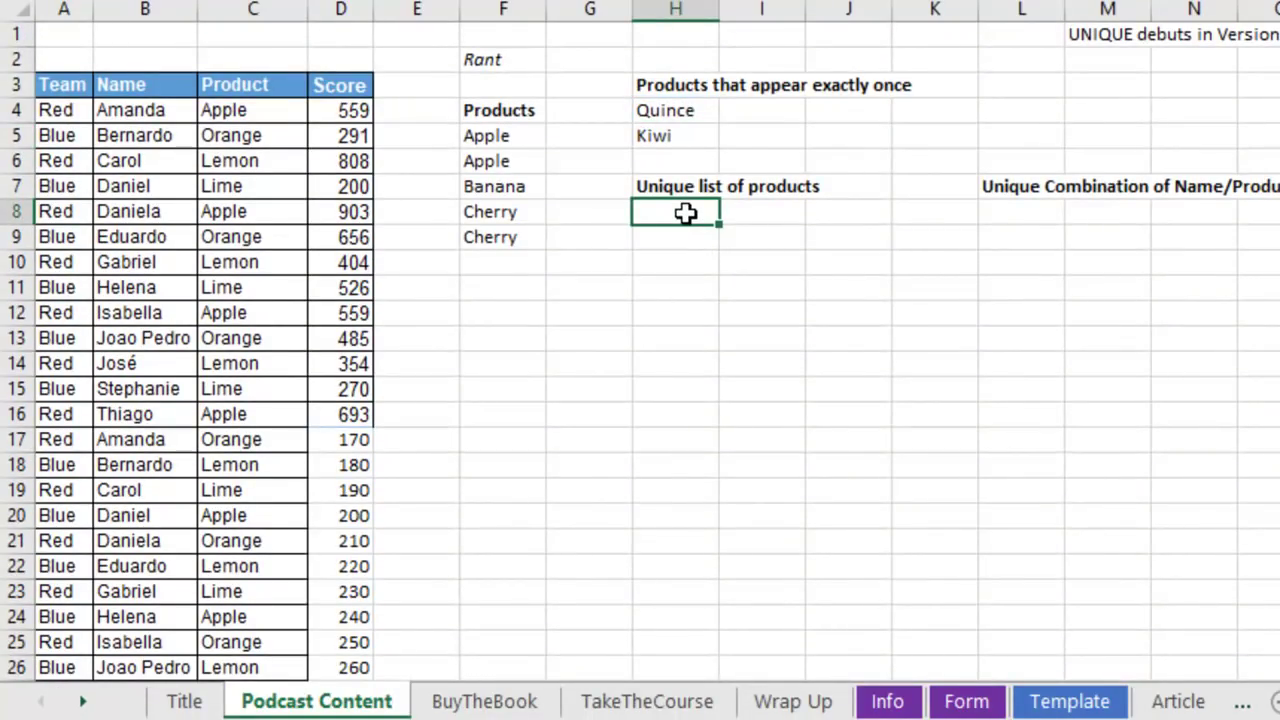
{"action": "type", "text": "=unique("}
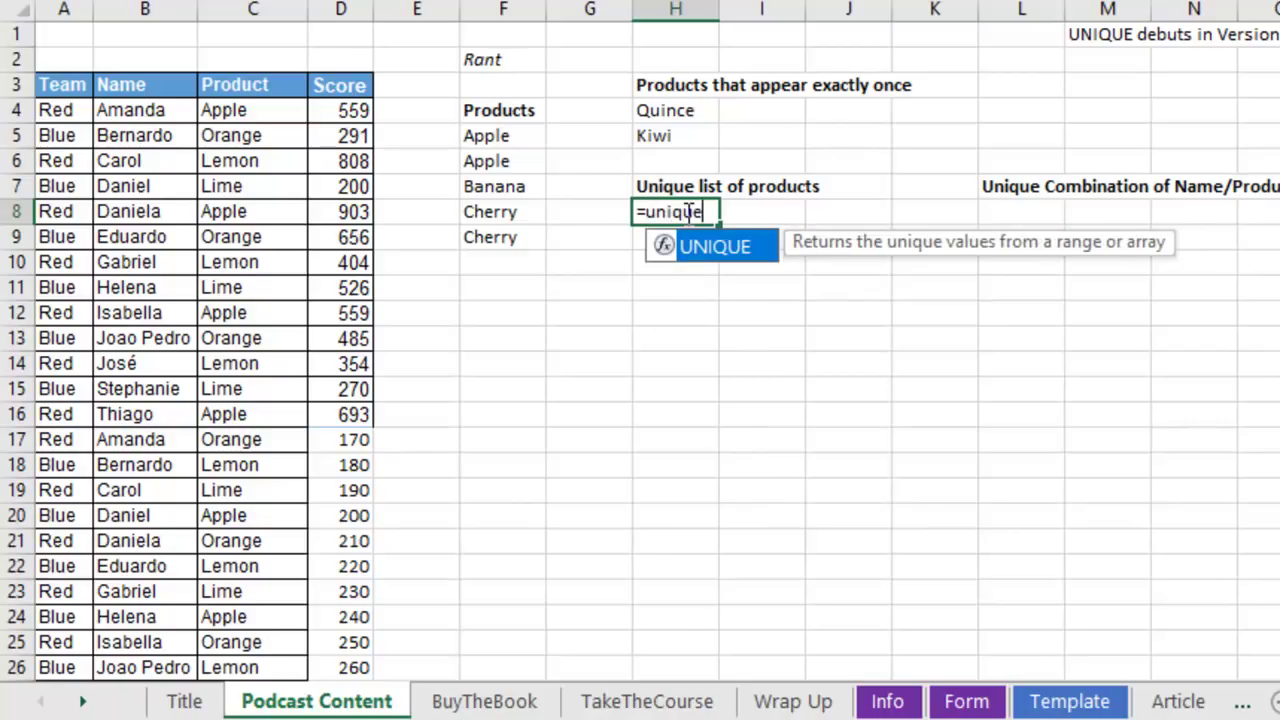
{"action": "left_click", "coordinate": [234, 111]}
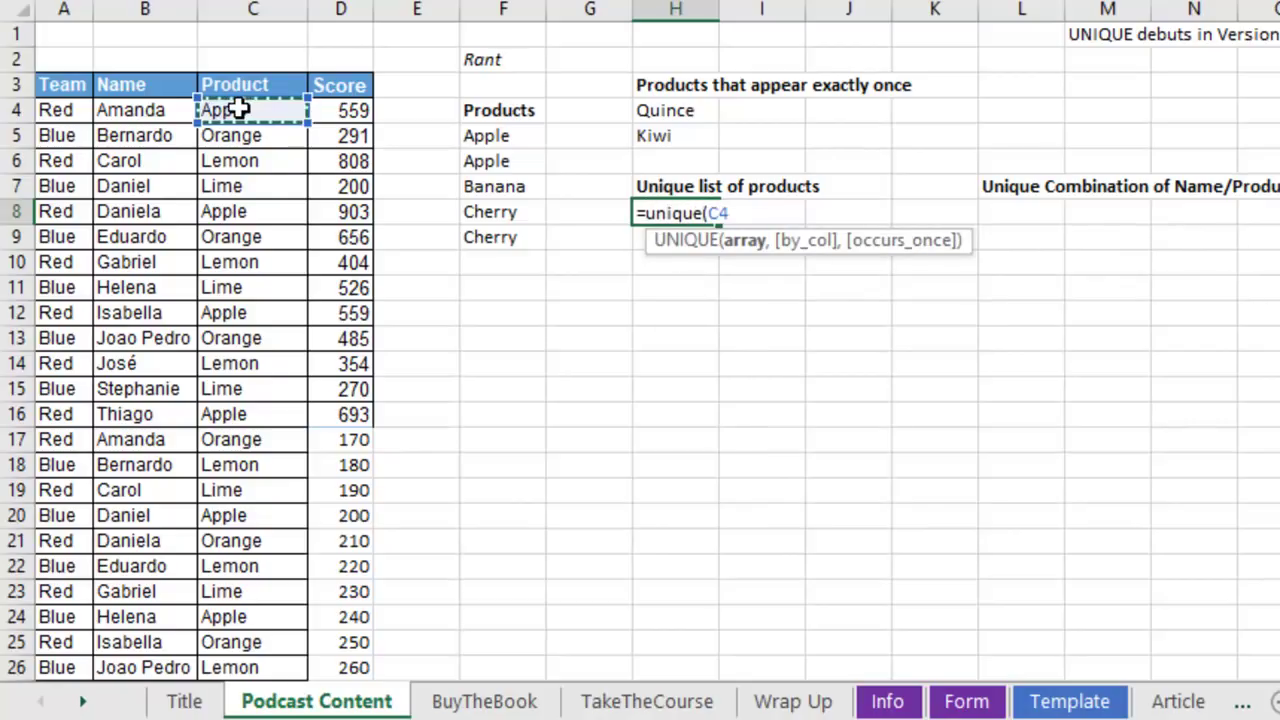
{"action": "key", "text": "ctrl+shift+Down"}
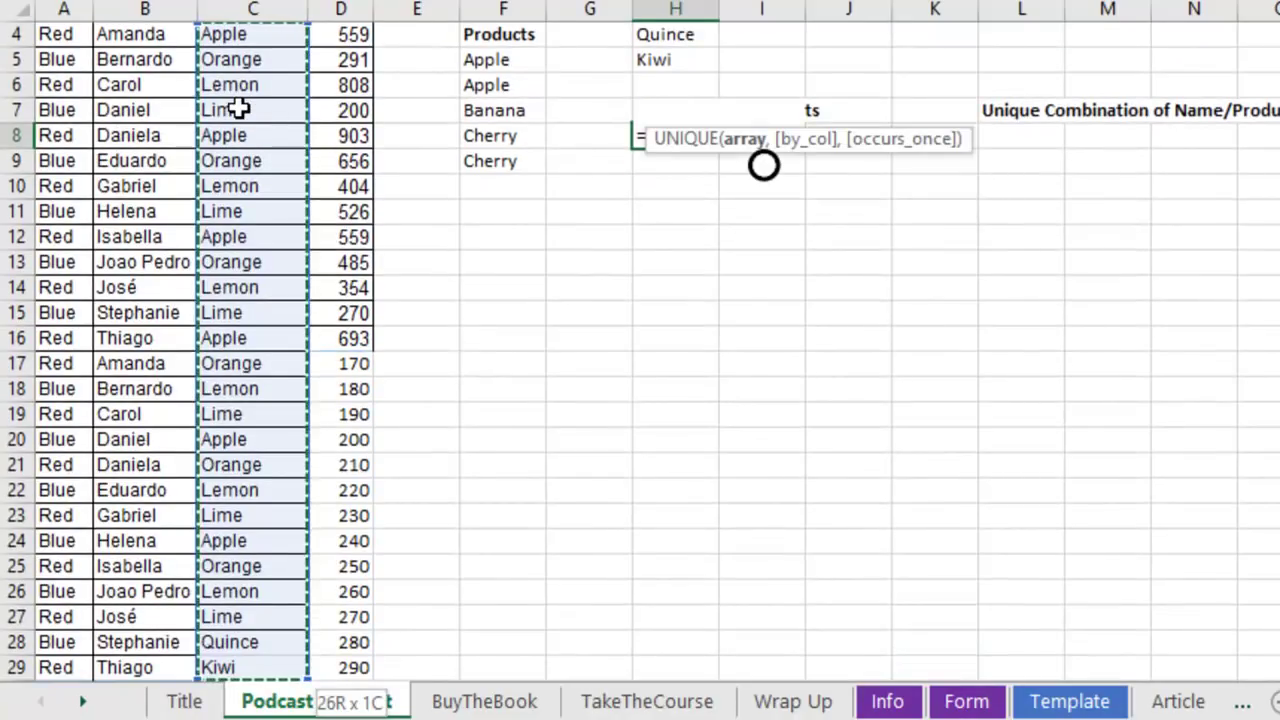
{"action": "type", "text": ","}
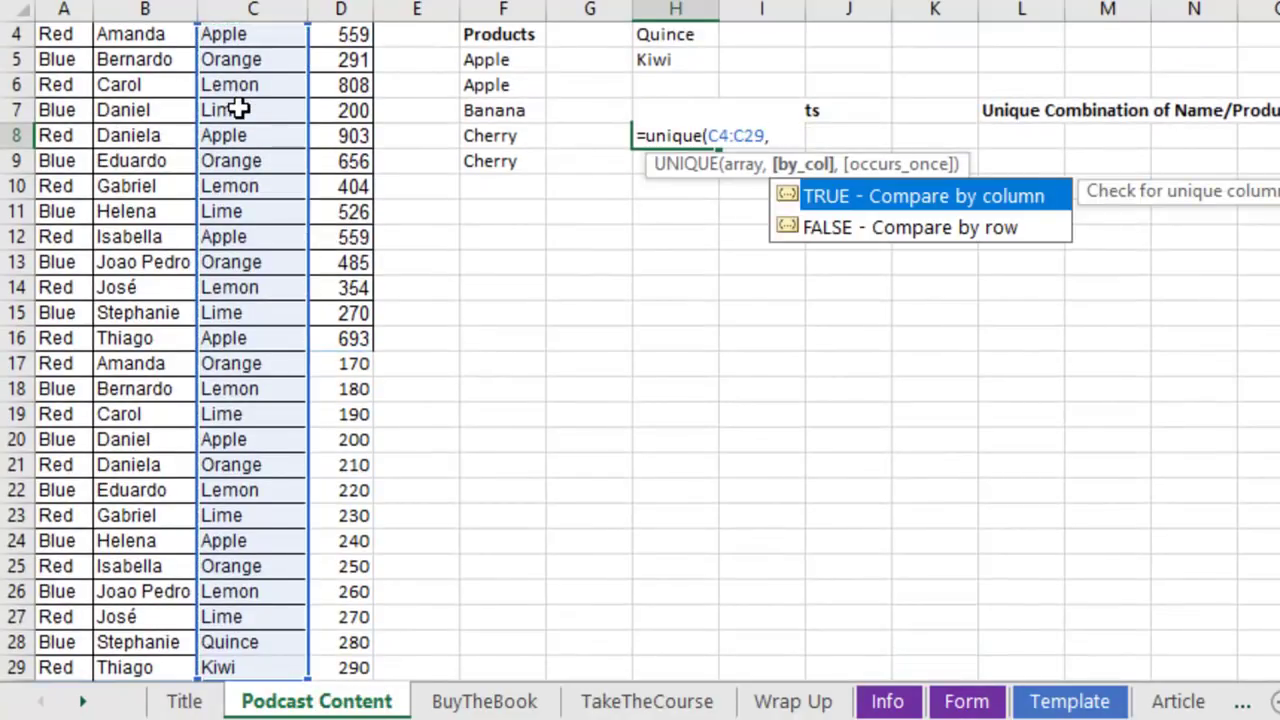
{"action": "key", "text": "Down"}
{"action": "key", "text": "Tab"}
{"action": "type", "text": ","}
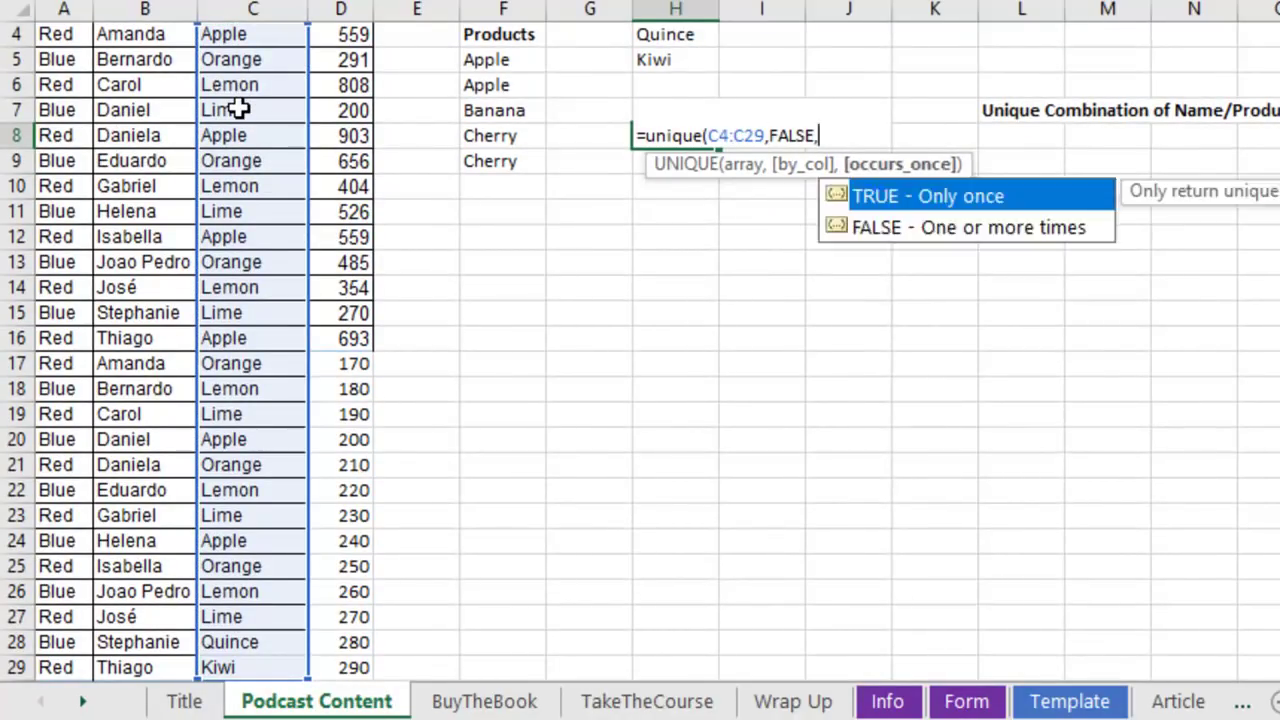
{"action": "key", "text": "Down"}
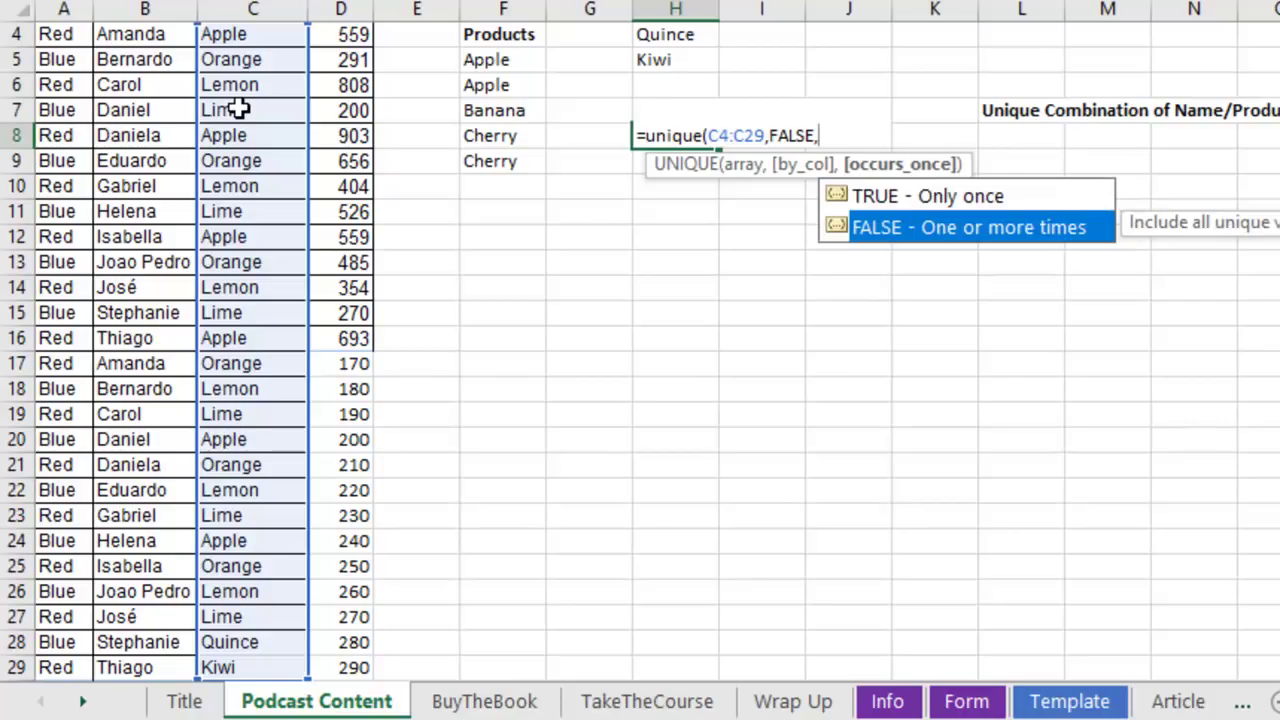
{"action": "key", "text": "Tab"}
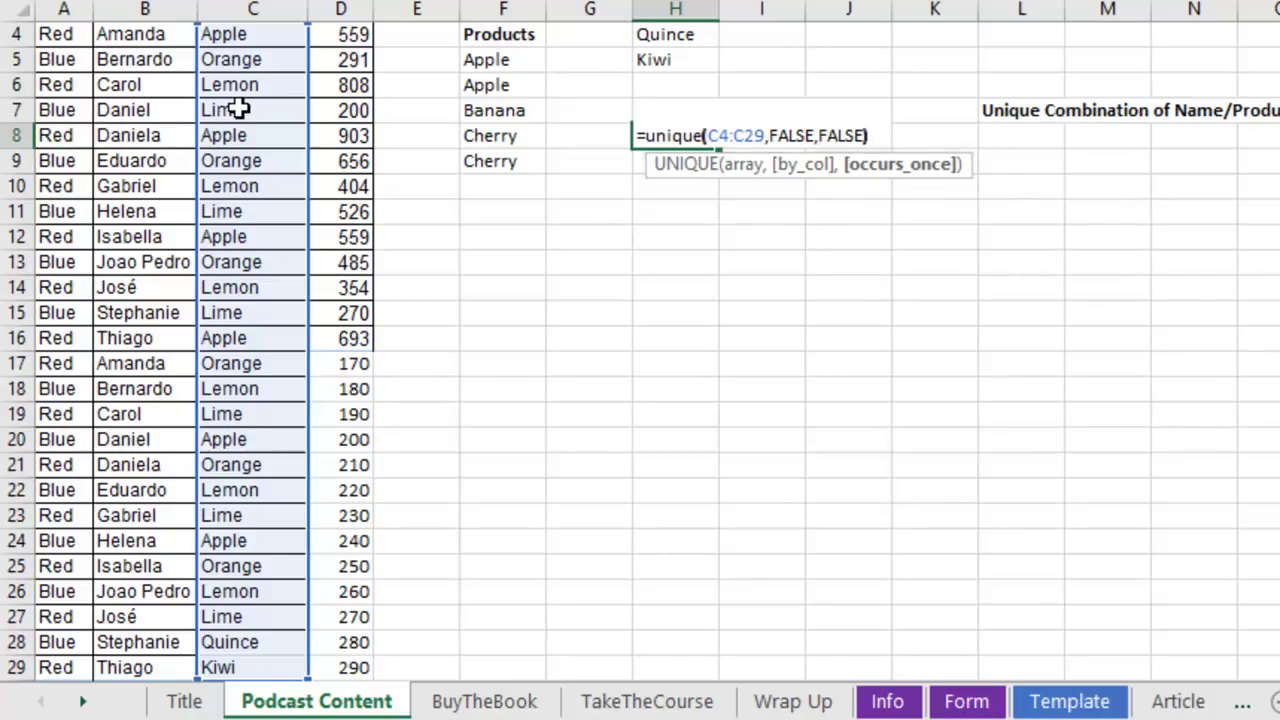
{"action": "type", "text": ")"}
{"action": "key", "text": "Return"}
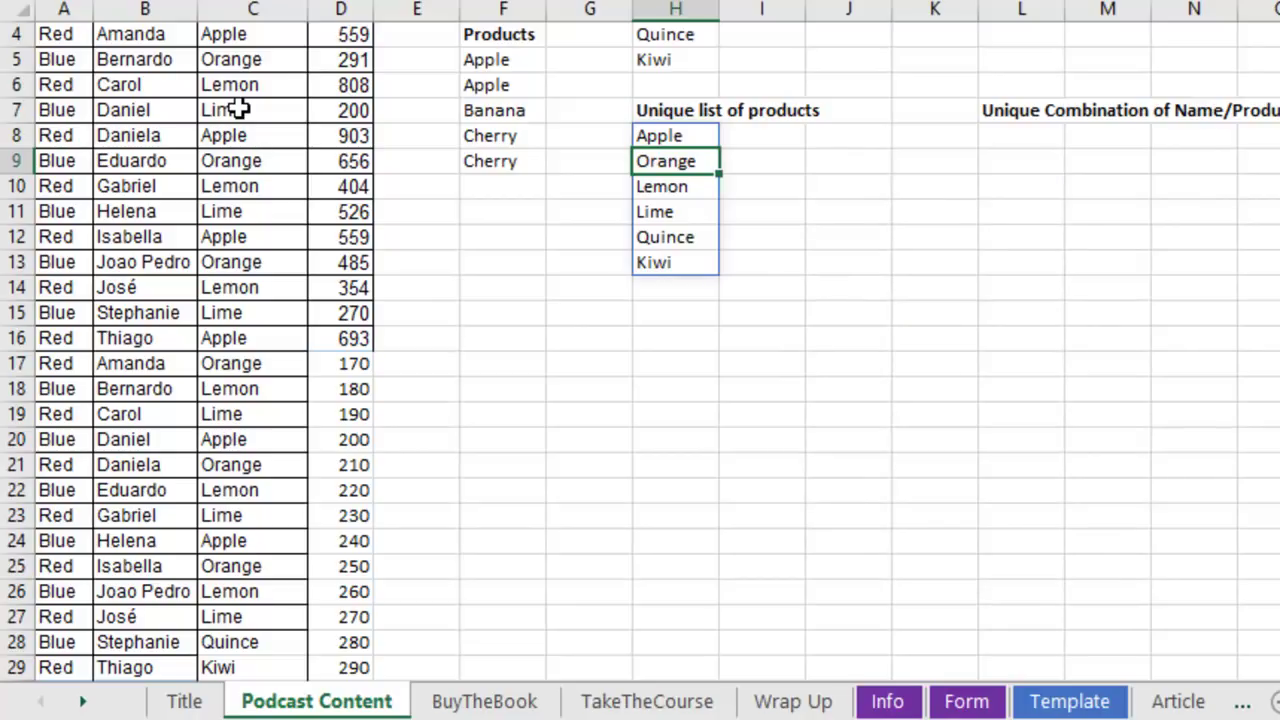
{"action": "key", "text": "Down"}
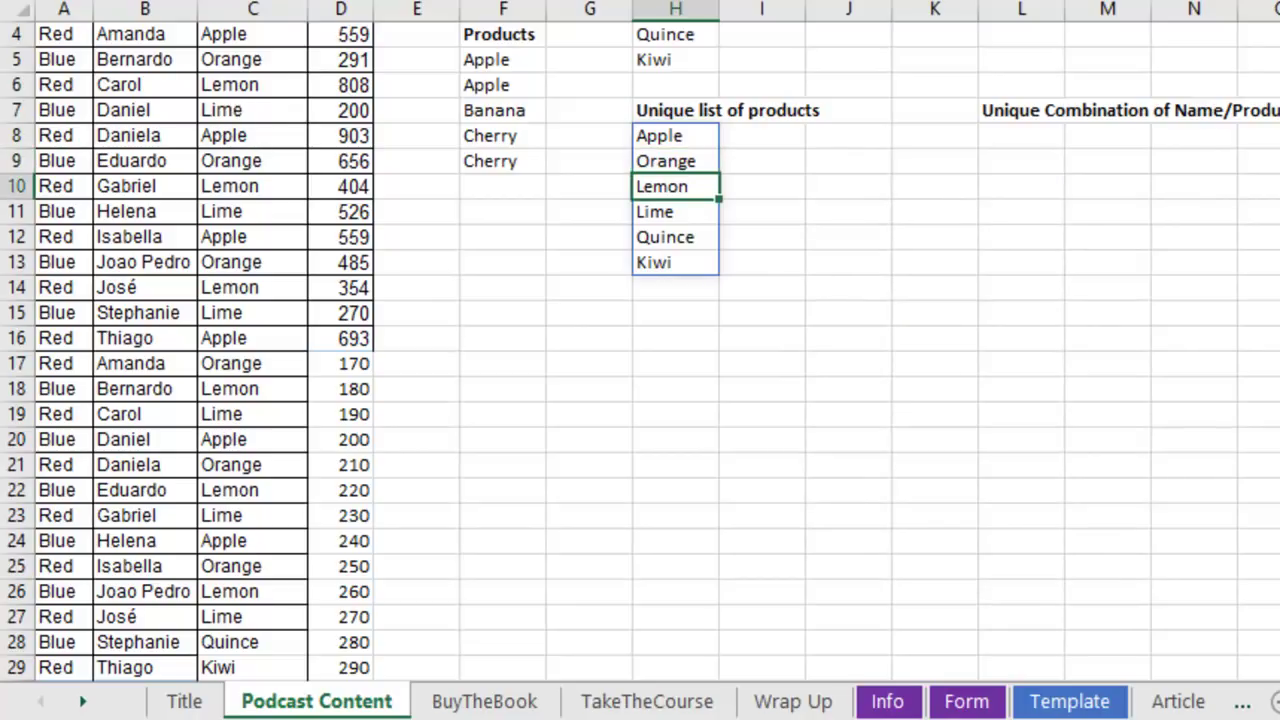
Enter =UNIQUE(B4:C29,FALSE,FALSE) in L8 to list every distinct Name/Product combination
{"action": "left_click", "coordinate": [1020, 137]}
{"action": "scroll", "coordinate": [492, 225], "scroll_direction": "up", "scroll_amount": 1}
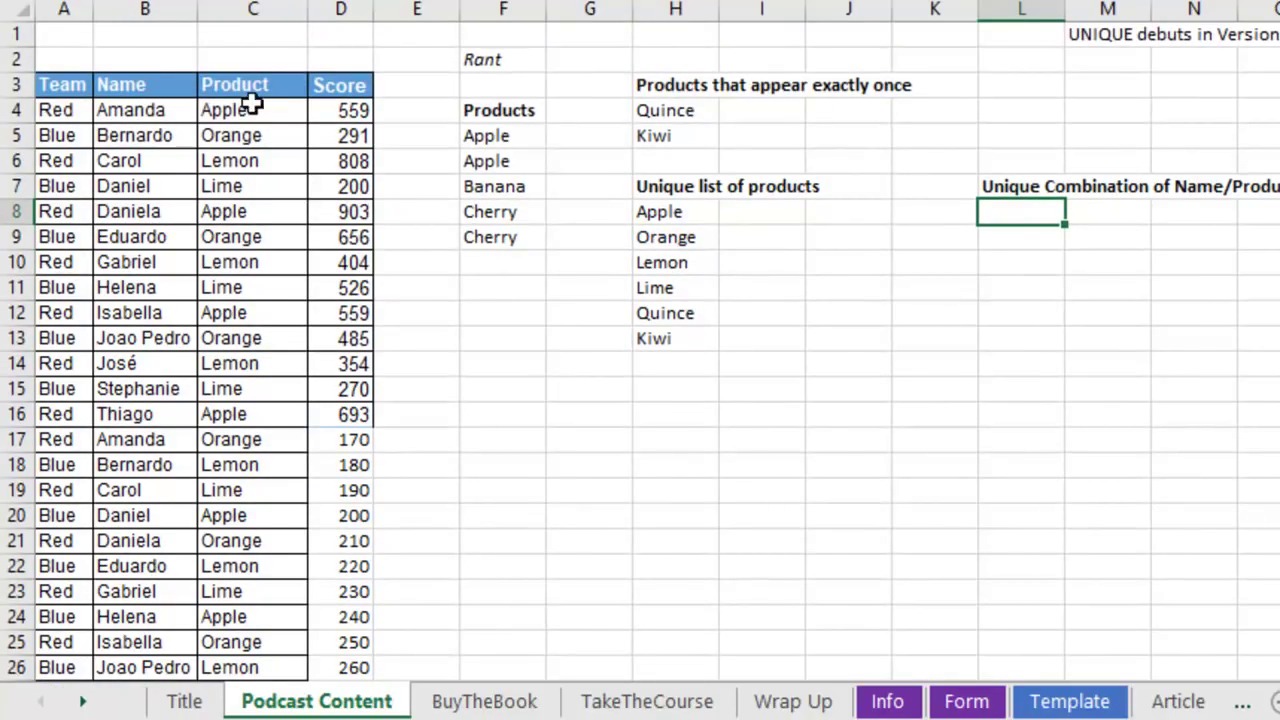
{"action": "type", "text": "=unique("}
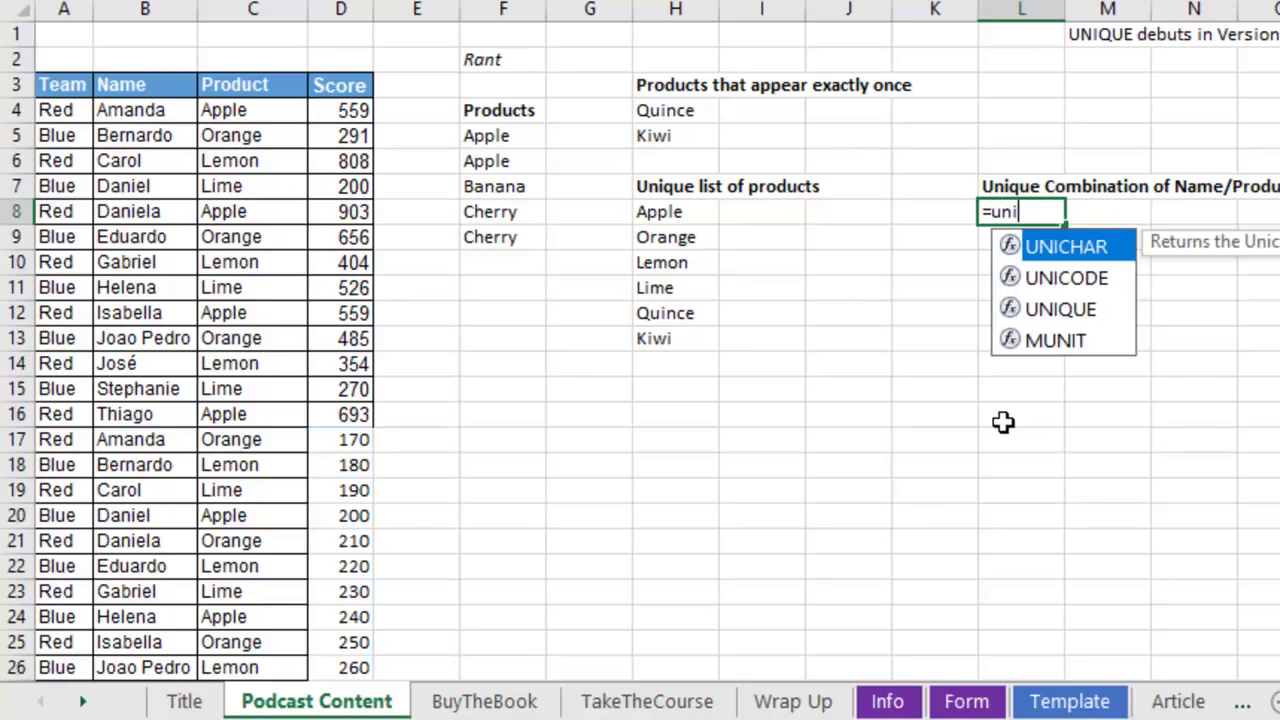
{"action": "left_click", "coordinate": [145, 116]}
{"action": "key", "text": "ctrl+shift+Right"}
{"action": "key", "text": "ctrl+shift+Down"}
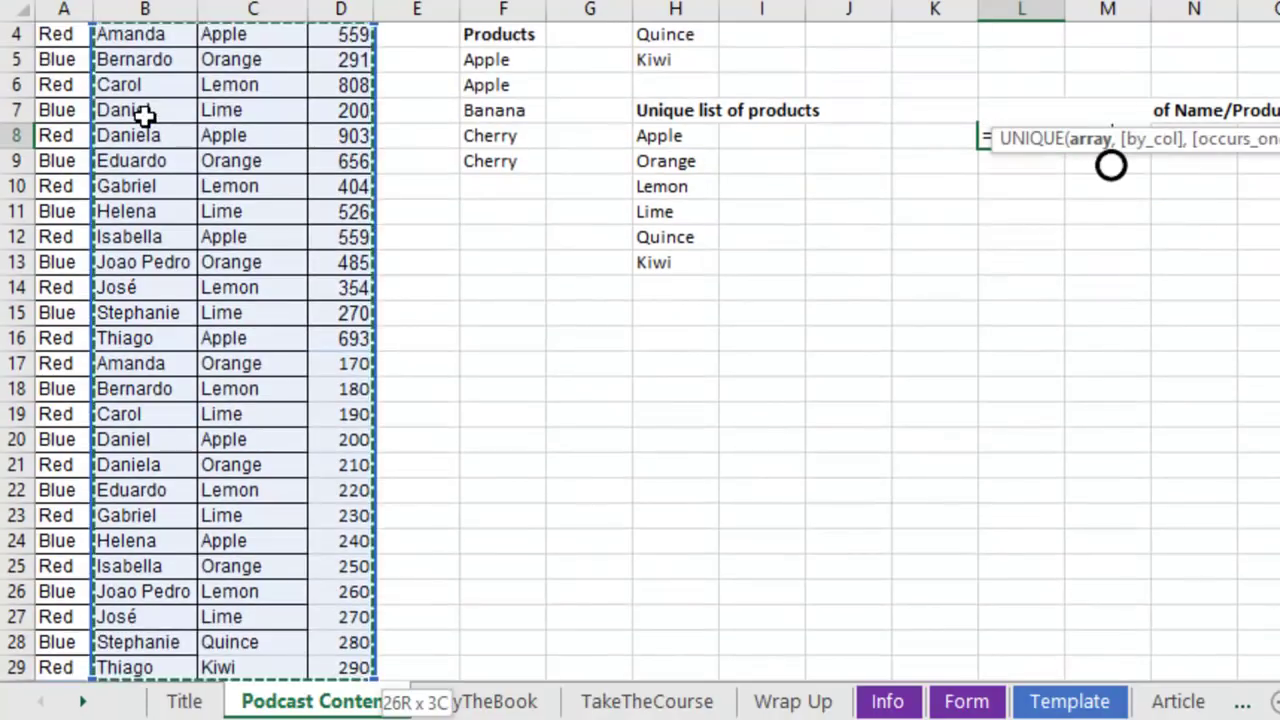
{"action": "key", "text": "shift+Left"}
{"action": "type", "text": ","}
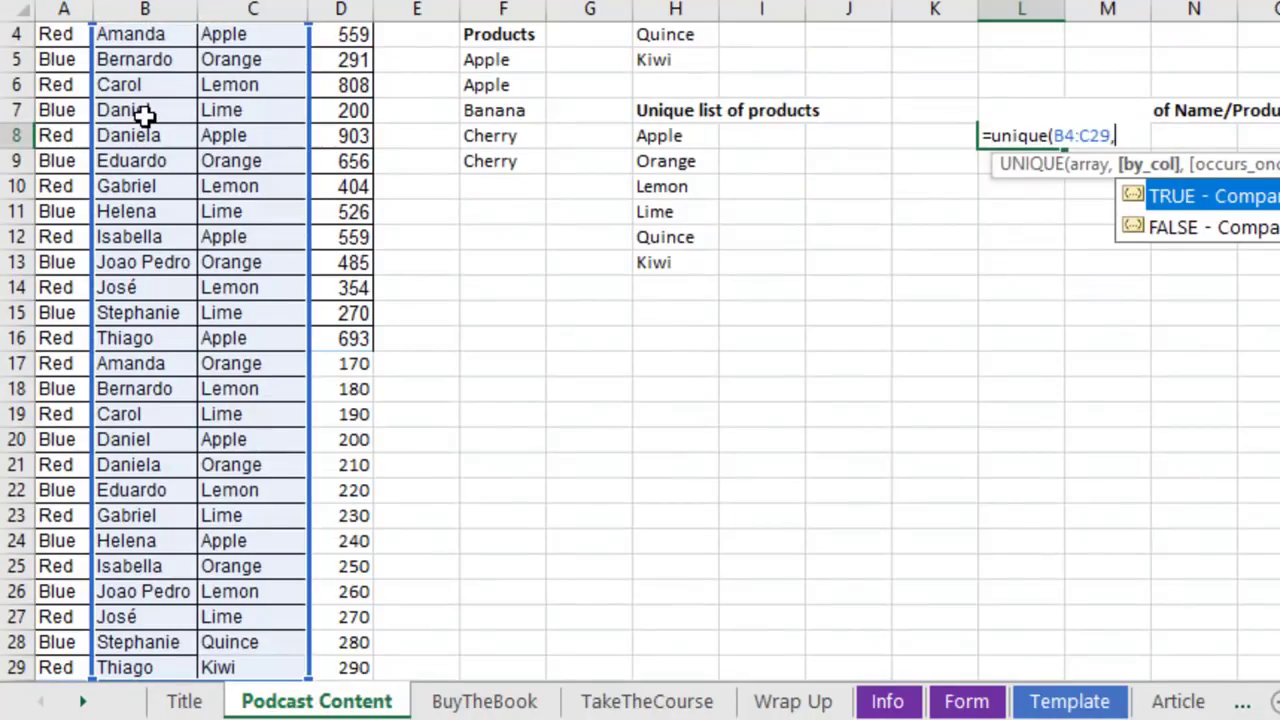
{"action": "key", "text": "Down"}
{"action": "key", "text": "Tab"}
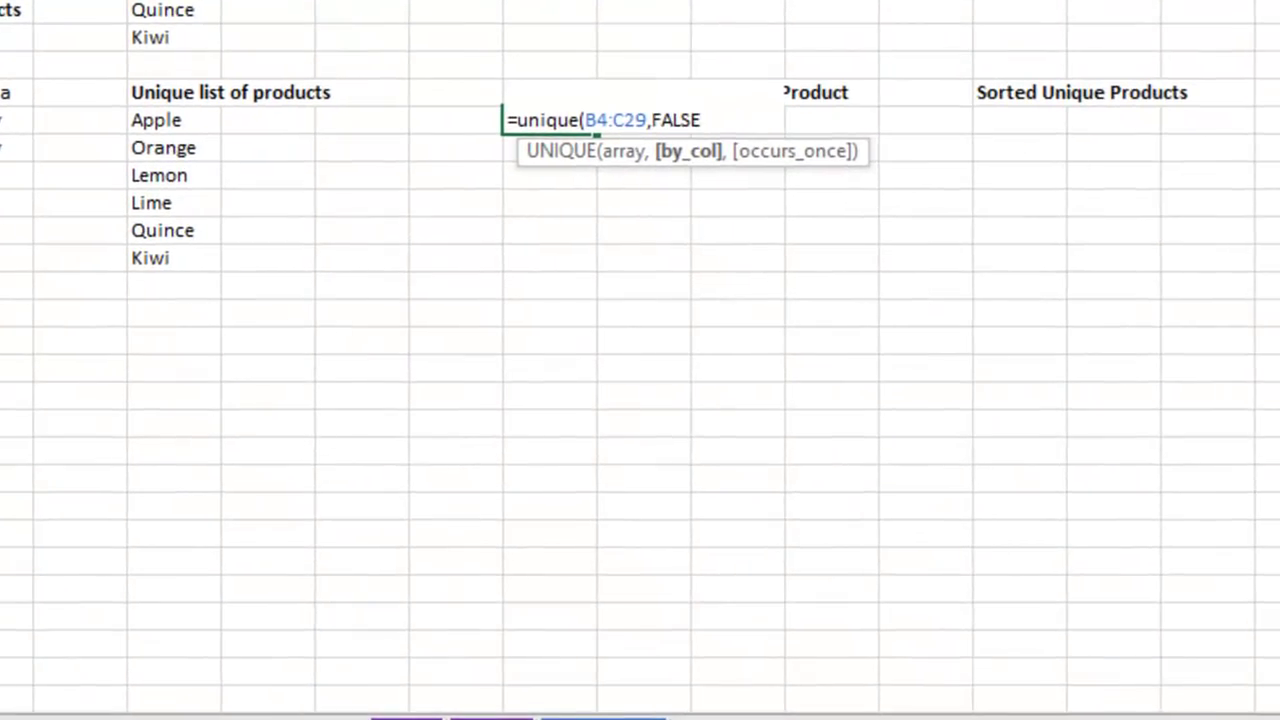
{"action": "type", "text": ","}
{"action": "key", "text": "Down"}
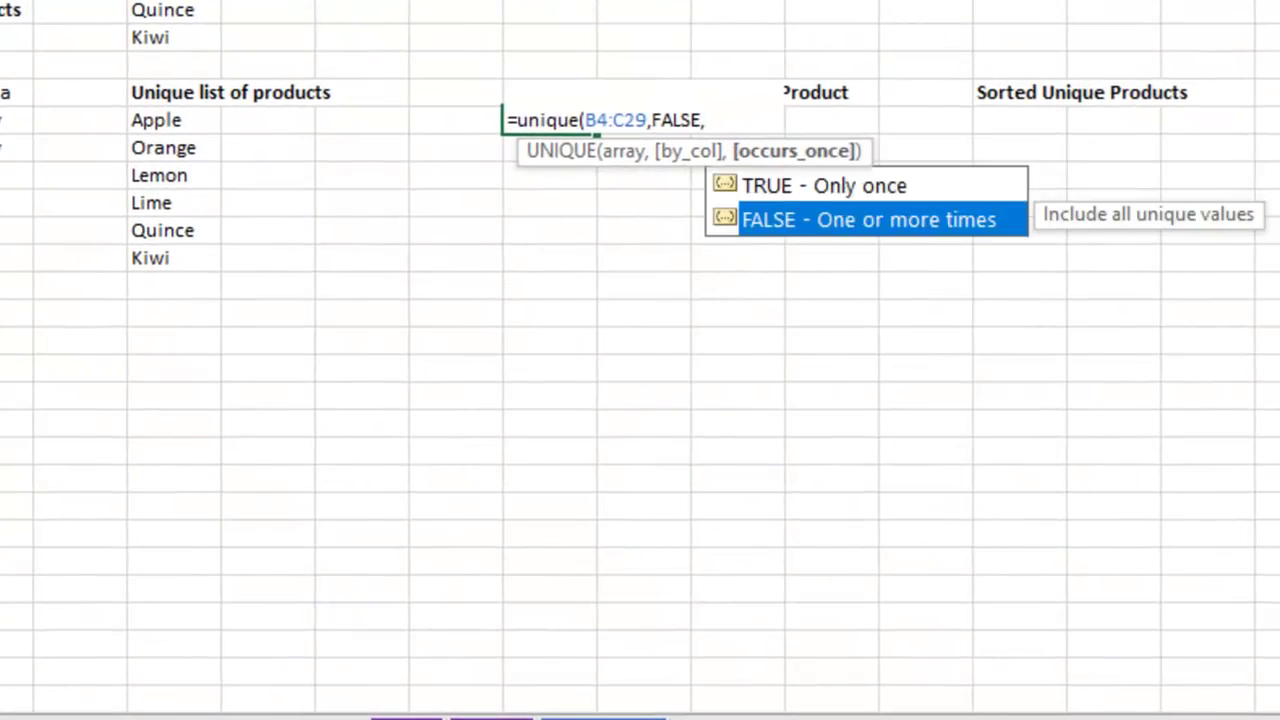
{"action": "key", "text": "Tab"}
{"action": "type", "text": ")"}
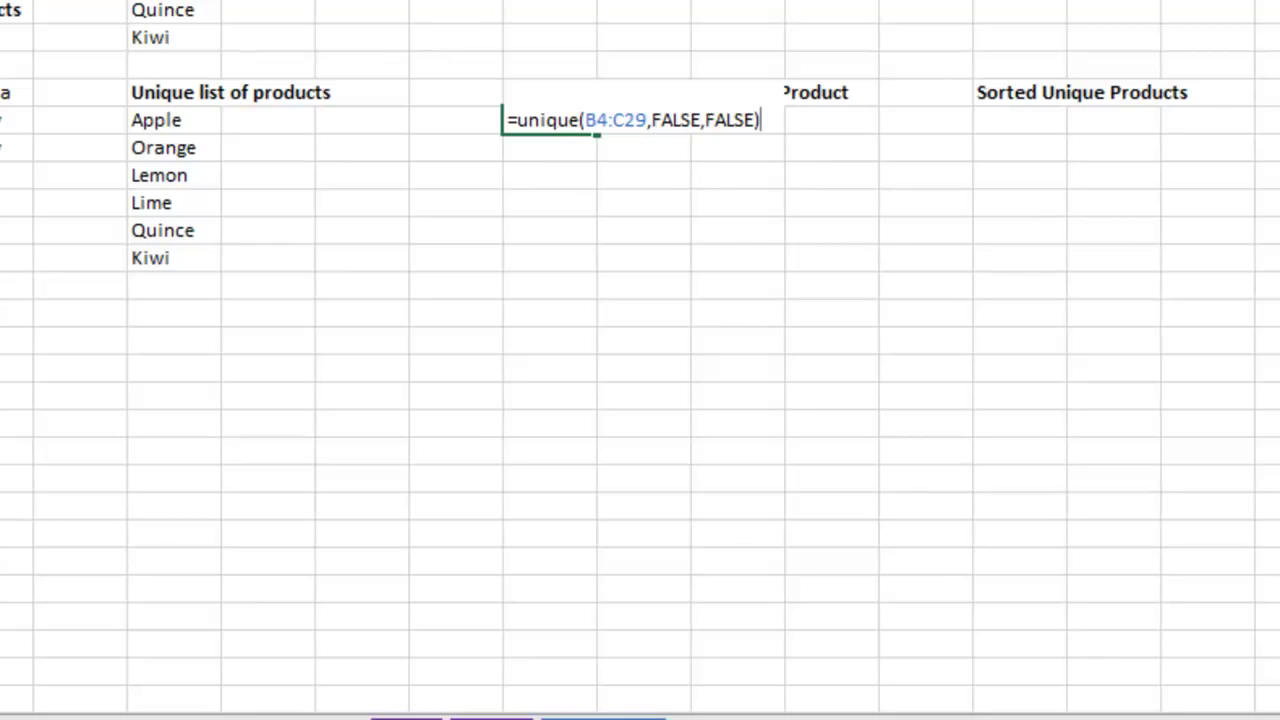
{"action": "key", "text": "Return"}
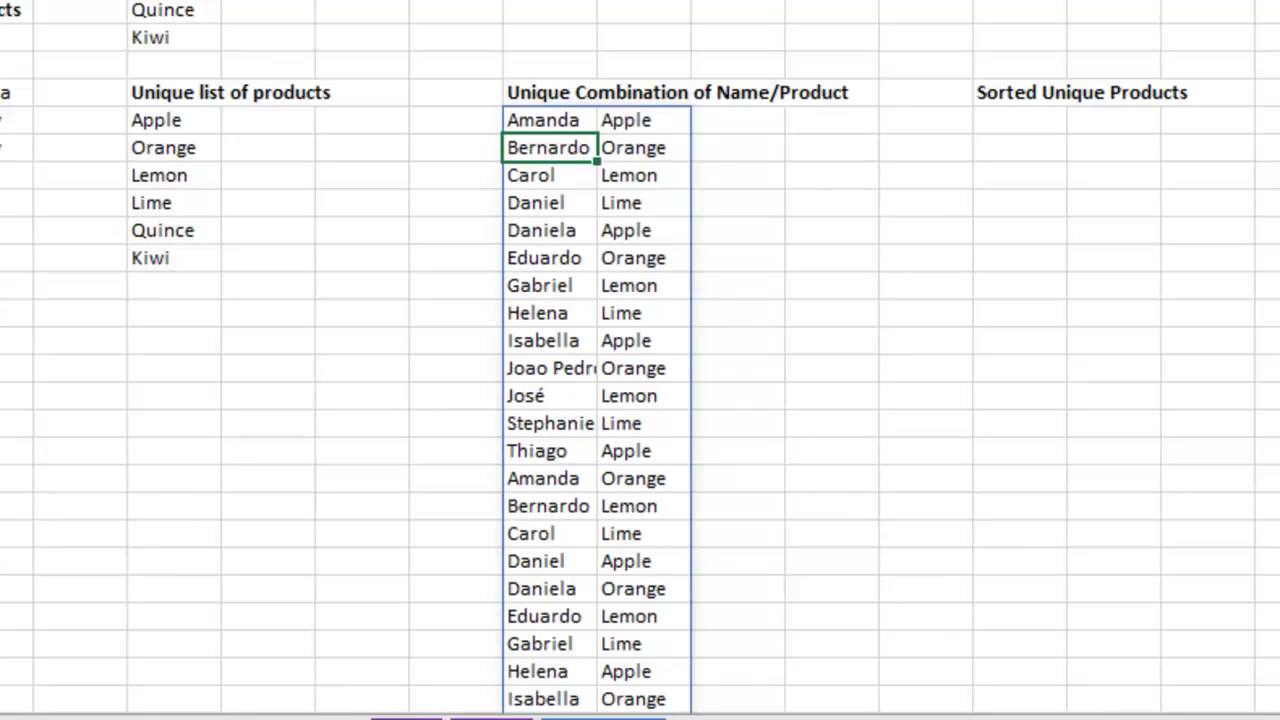
Copy the formula text =UNIQUE(C4:C29,FALSE,FALSE) from H8 into Q8 under Sorted Unique Products
{"action": "left_click", "coordinate": [206, 120]}
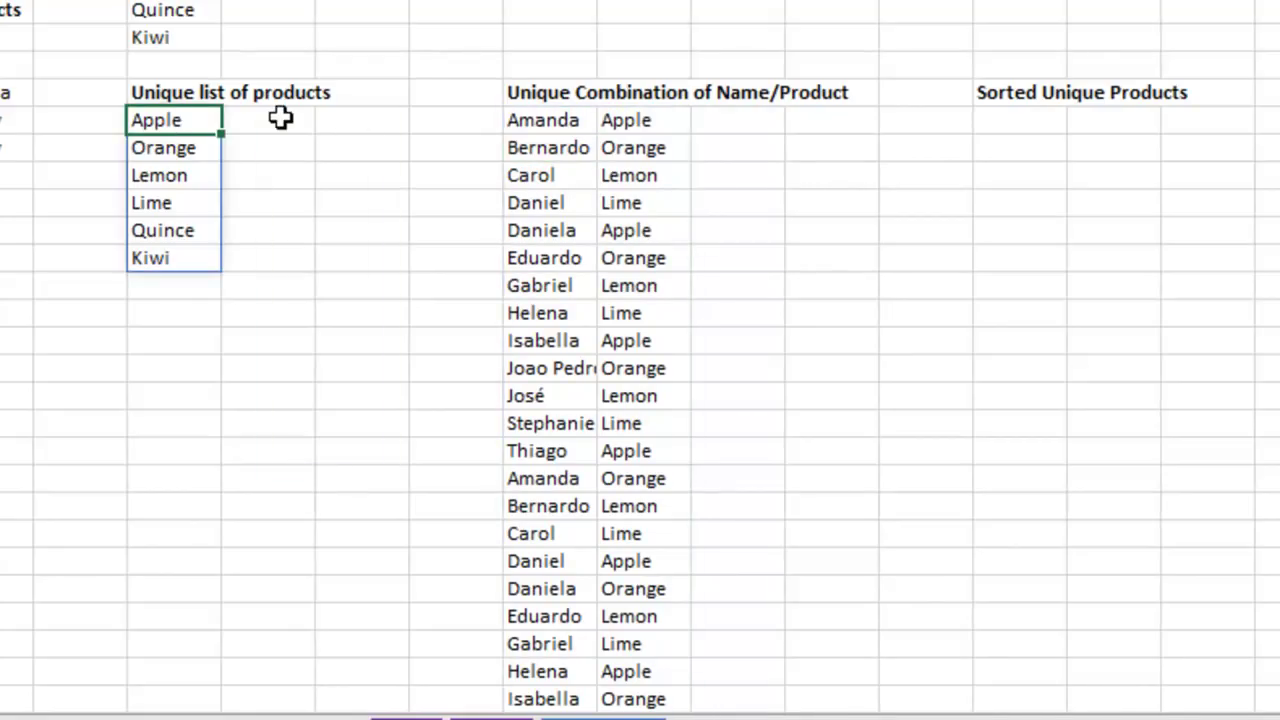
{"action": "key", "text": "F2"}
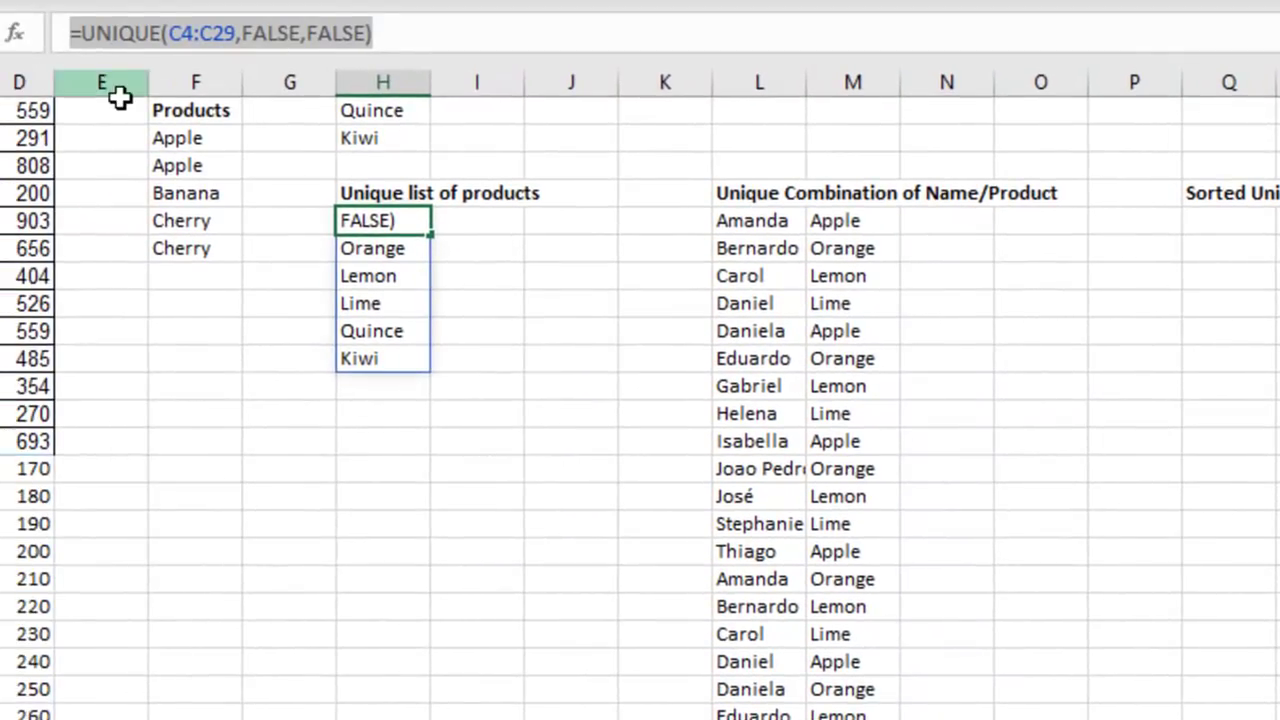
{"action": "key", "text": "Escape"}
{"action": "left_click", "coordinate": [1237, 221]}
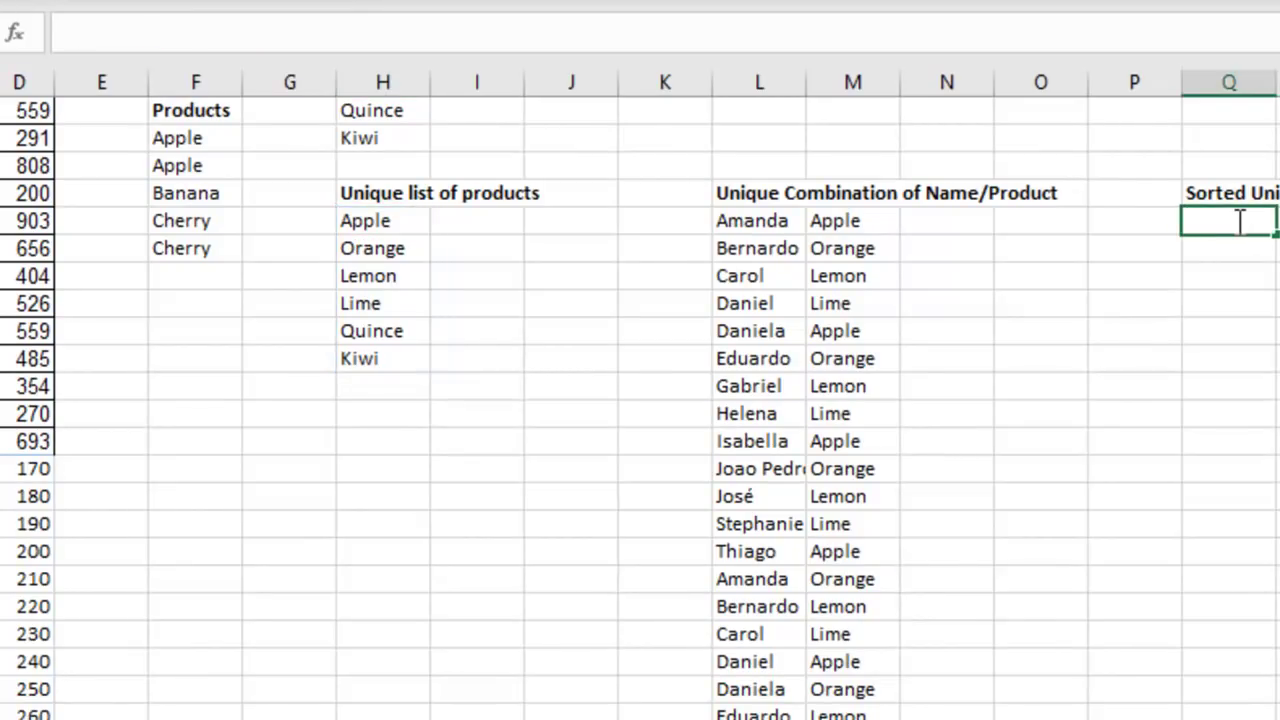
{"action": "key", "text": "ctrl+v"}
{"action": "key", "text": "Return"}
{"action": "left_click", "coordinate": [1237, 221]}
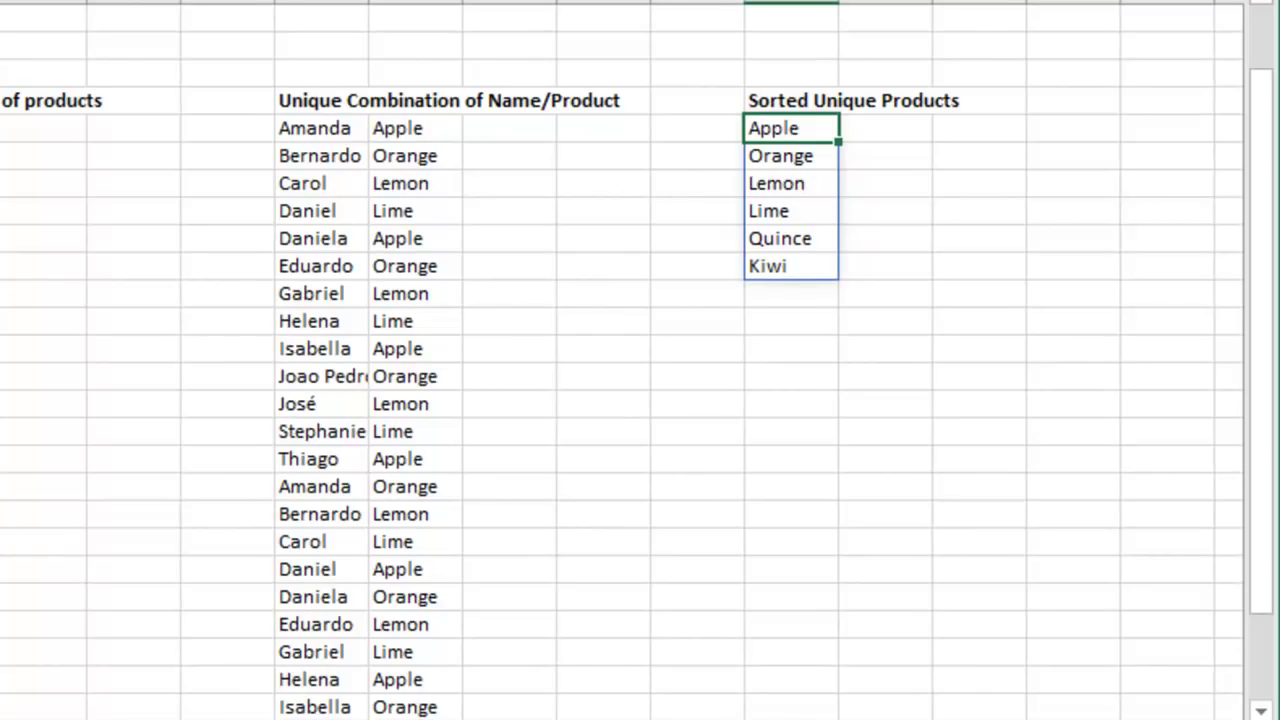
Insert an opening SORT( in front of the UNIQUE function in Q8
{"action": "key", "text": "F2"}
{"action": "key", "text": "Home"}
{"action": "key", "text": "Right"}
{"action": "type", "text": "SORT("}
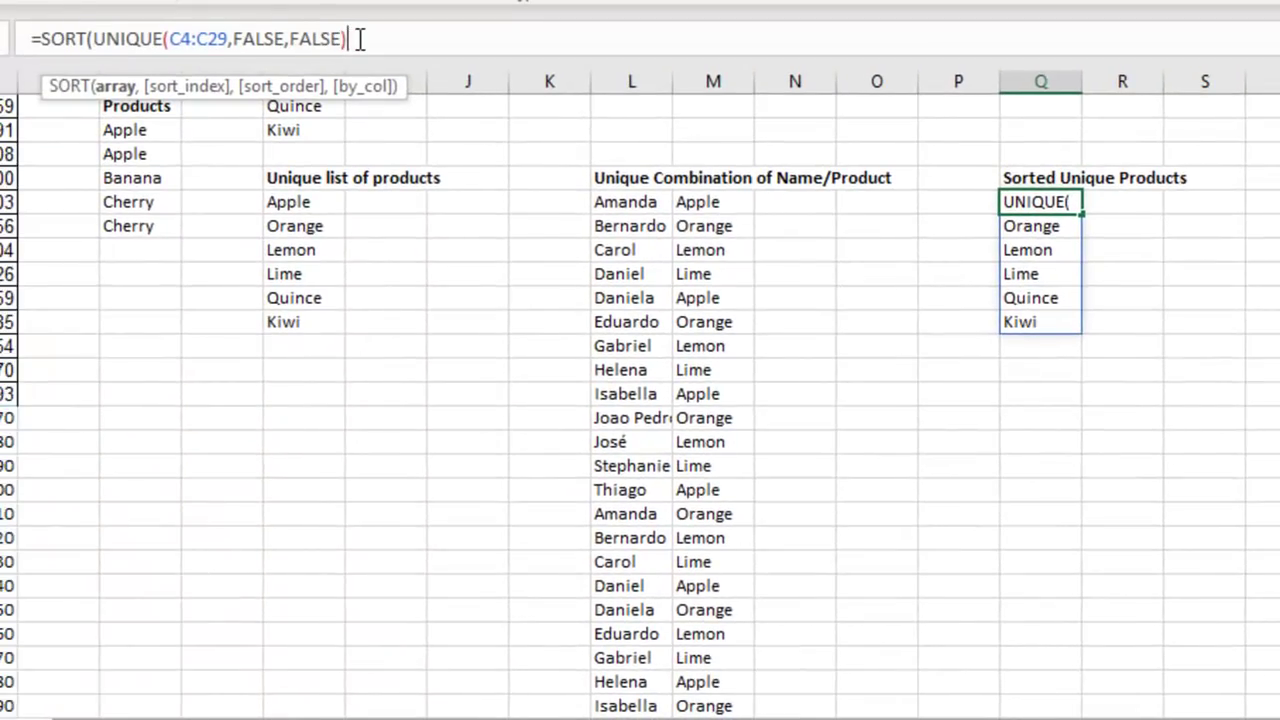
{"action": "type", "text": ",1)"}
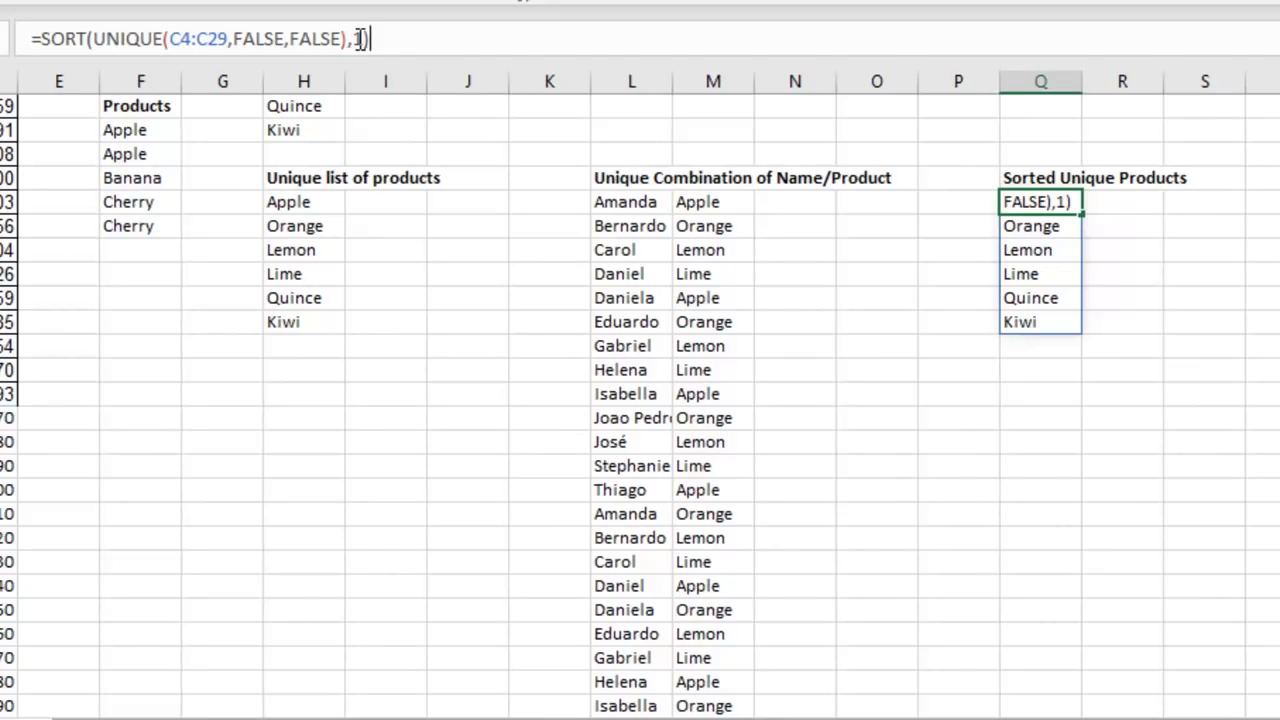
{"action": "key", "text": "BackSpace"}
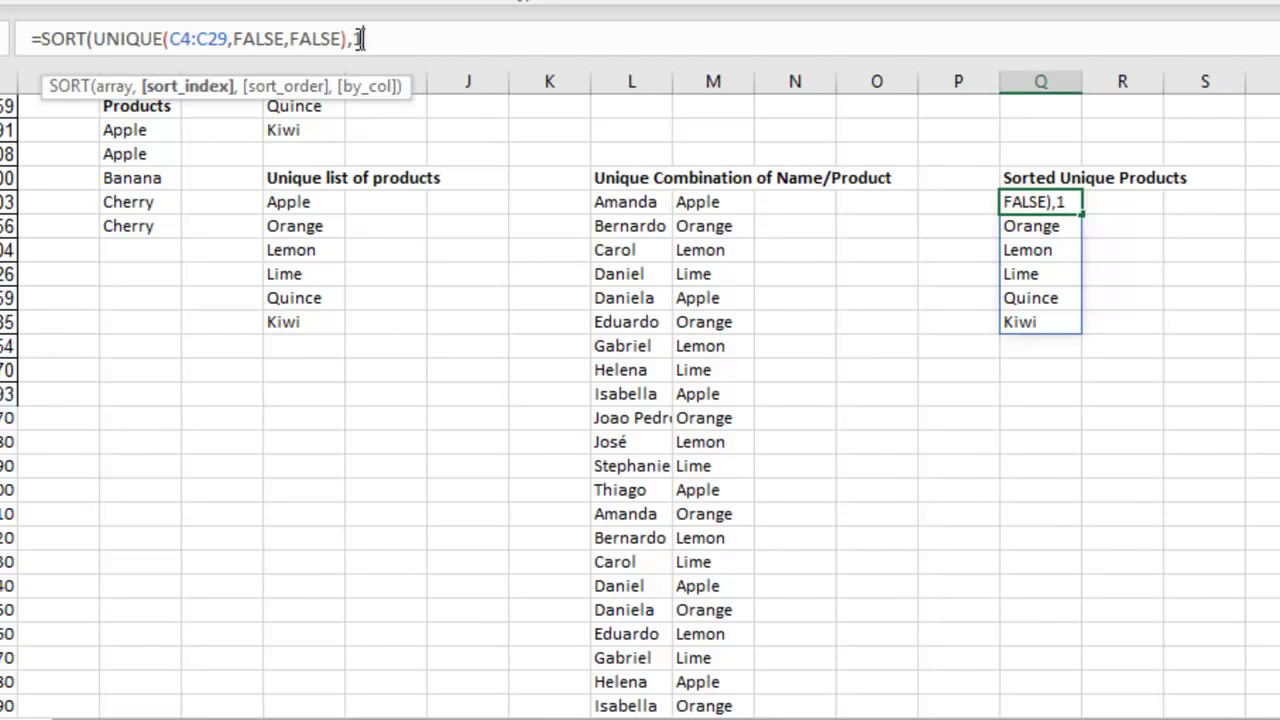
{"action": "key", "text": "BackSpace"}
{"action": "key", "text": "BackSpace"}
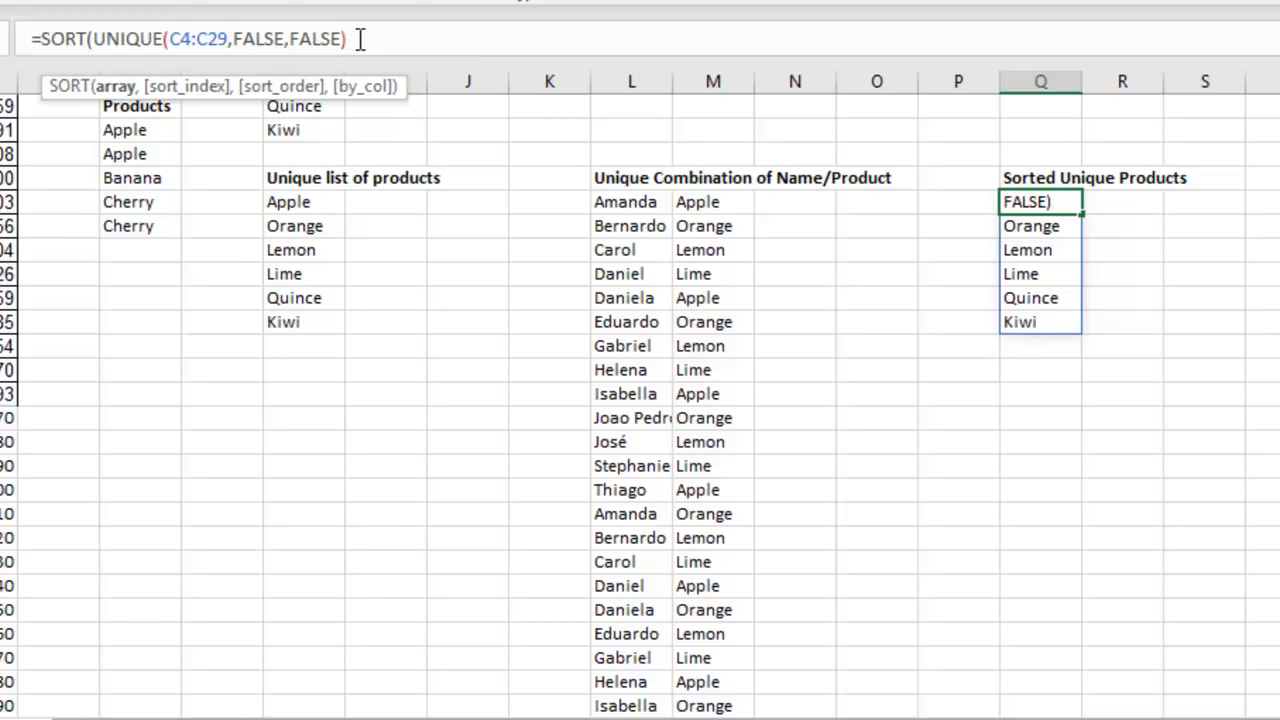
Complete the formula in Q8 as =SORT(UNIQUE(C4:C29,FALSE,FALSE))
{"action": "type", "text": ")"}
{"action": "key", "text": "Return"}
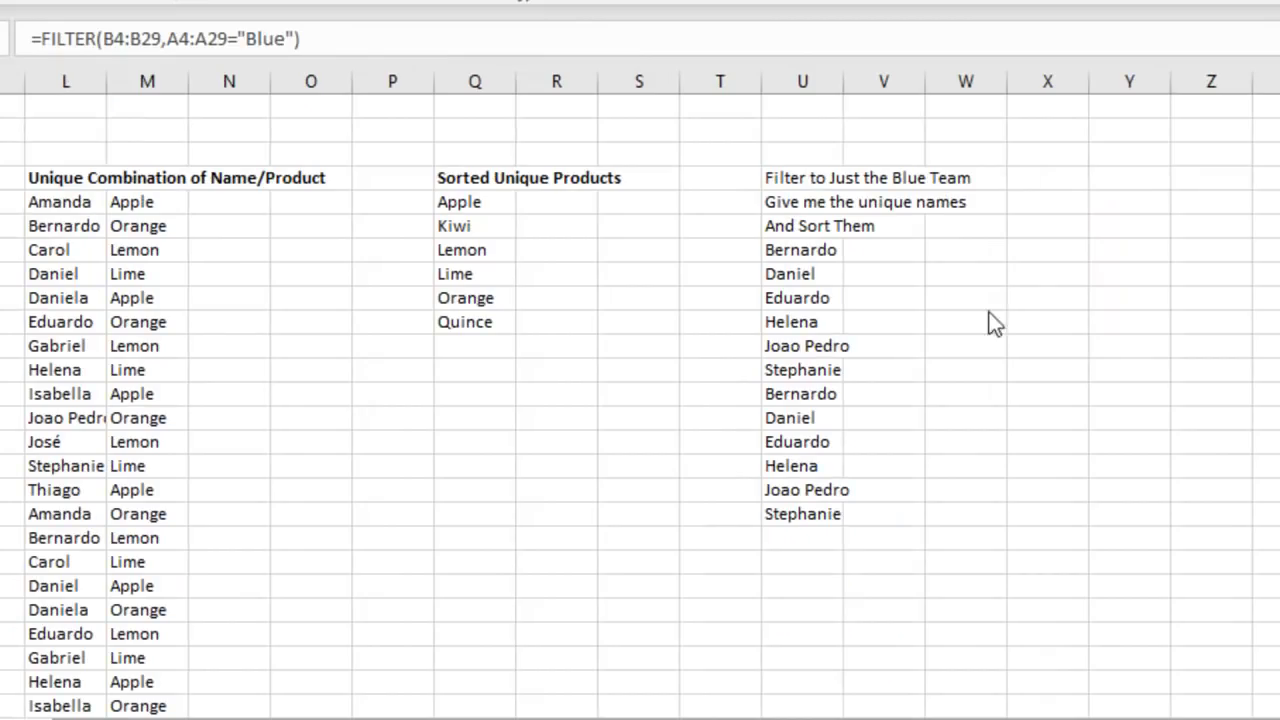
Examine the combined SORT, UNIQUE and FILTER formula for the Blue team in U10 and the spill cell below it
{"action": "left_click", "coordinate": [815, 250]}
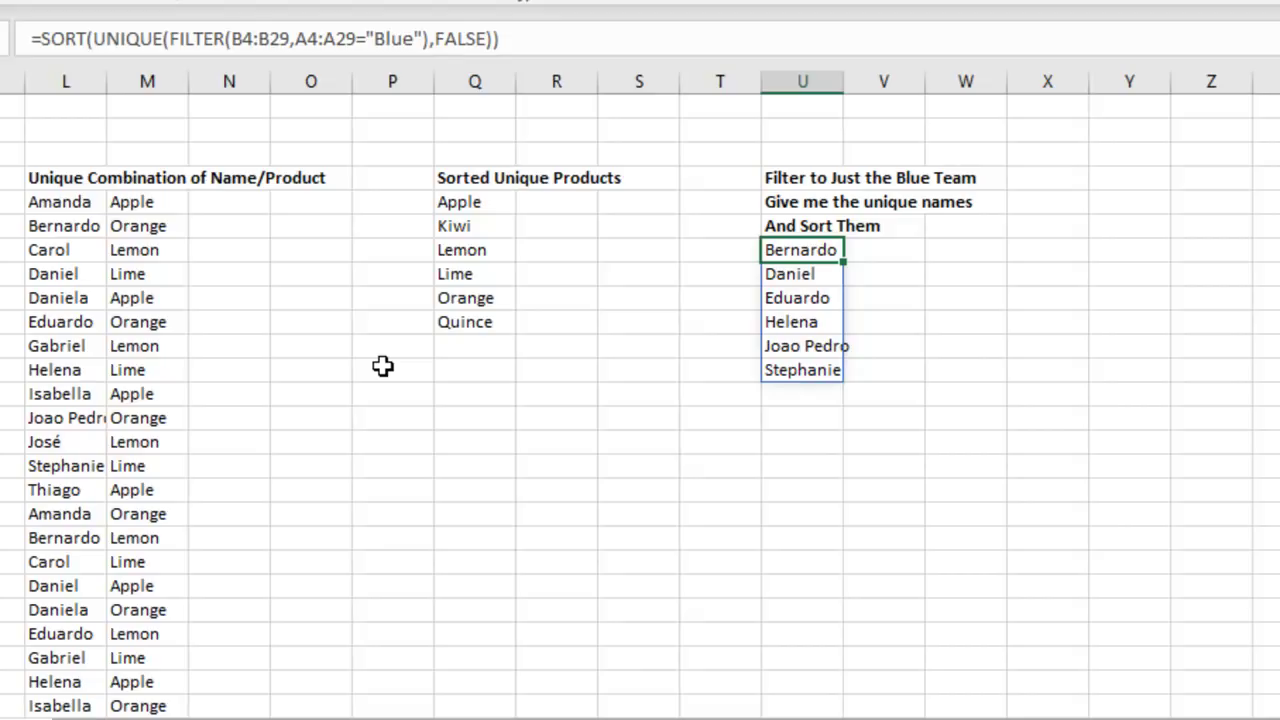
{"action": "key", "text": "Down"}
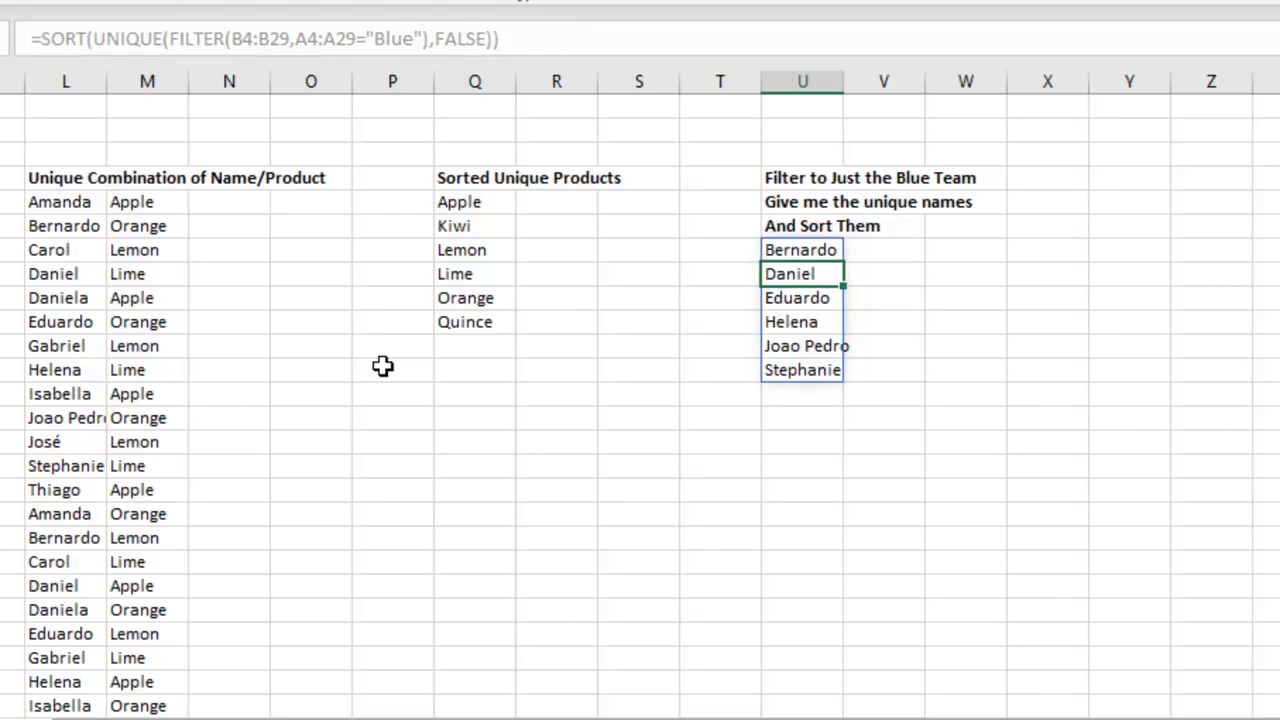